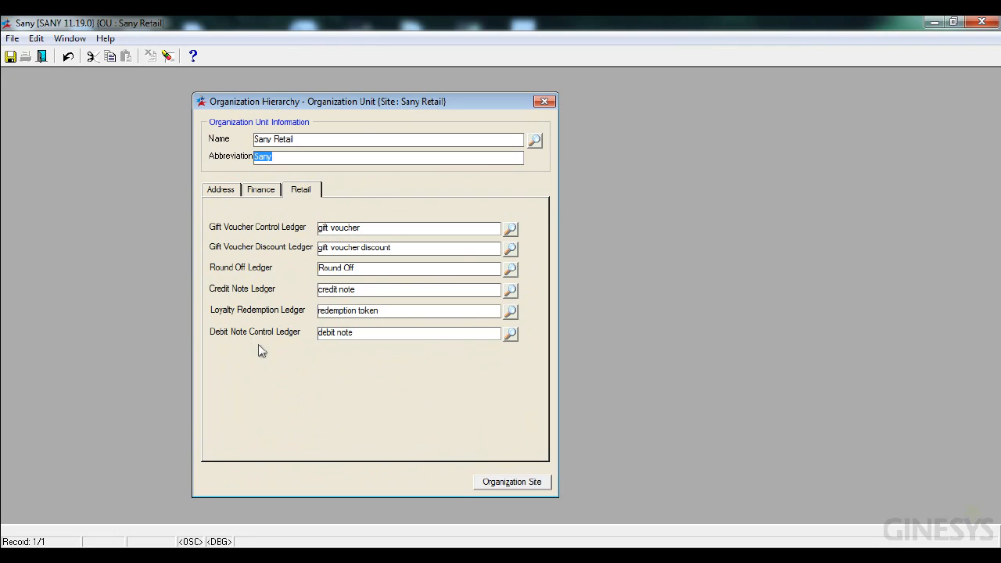
# - Close the organization unit window, confirming that all changes are saved
pyautogui.click(42, 57)
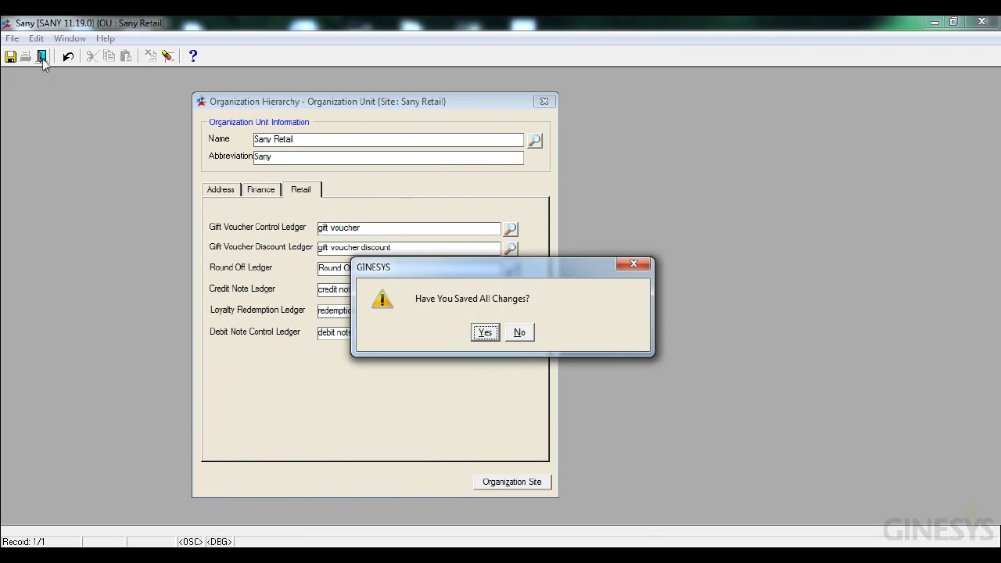
pyautogui.click(485, 332)
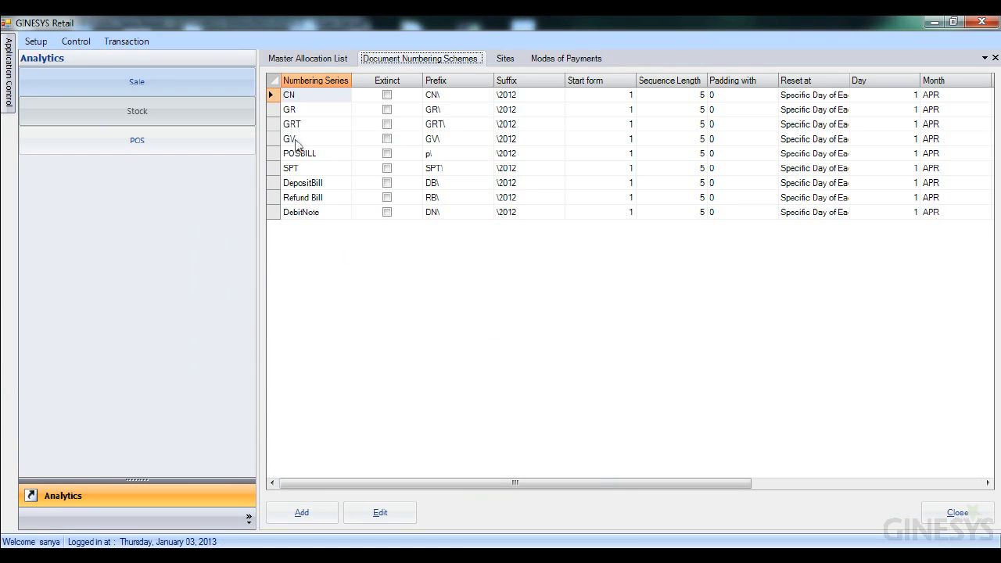
# - Review the modes of payment list, then open the caribou coffee site and examine its assigned modes of payment
pyautogui.click(556, 61)
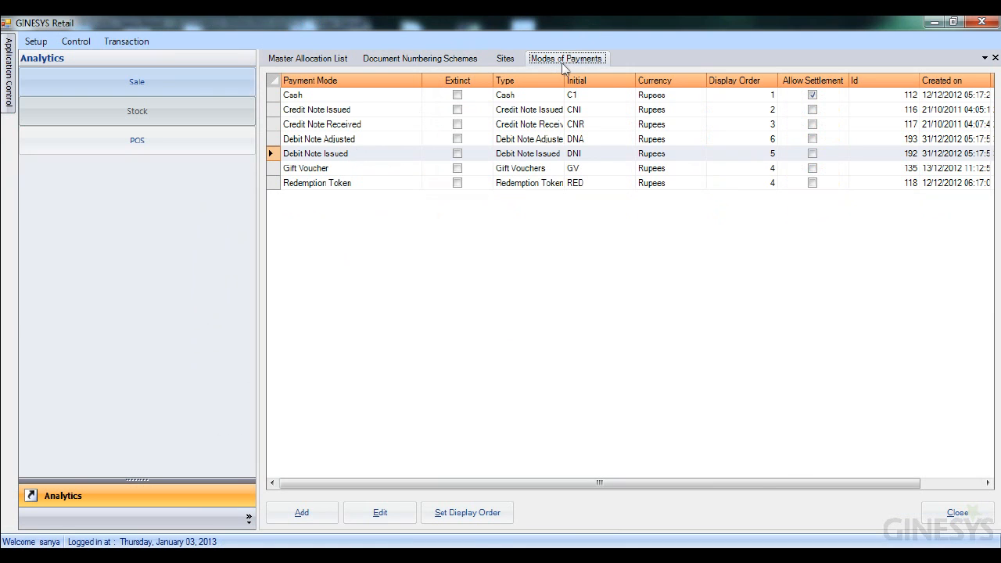
pyautogui.click(501, 62)
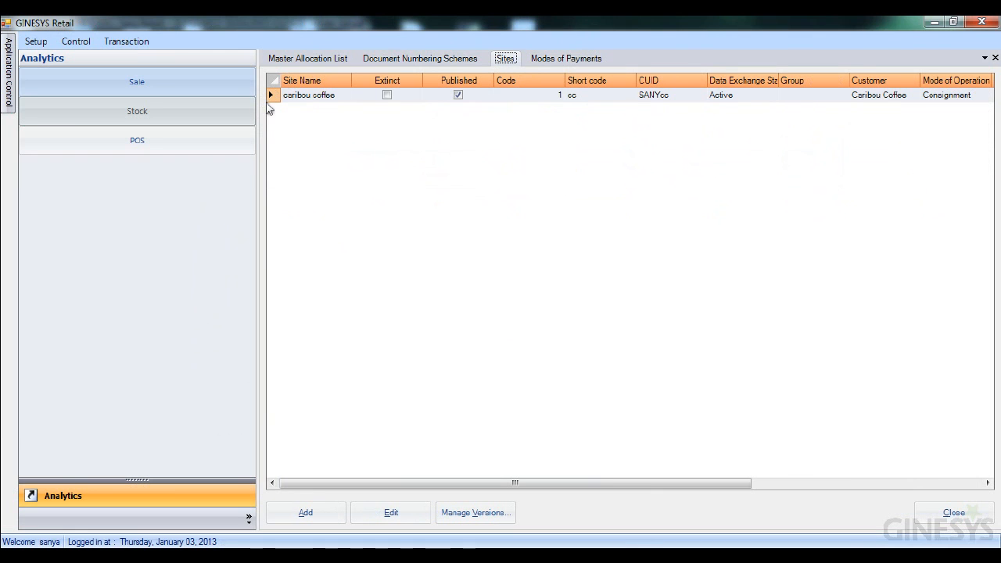
pyautogui.click(270, 103)
pyautogui.doubleClick(270, 103)
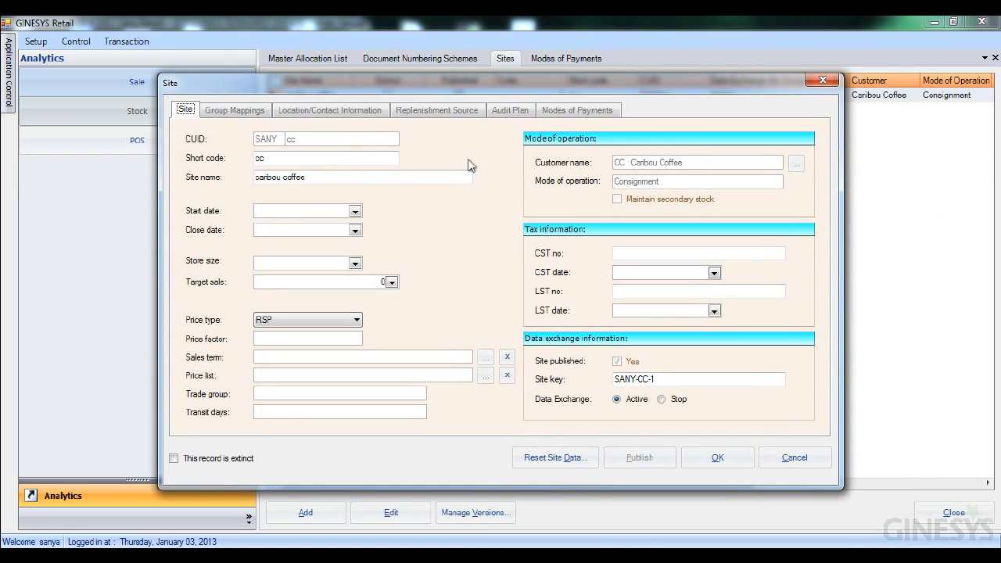
pyautogui.click(553, 113)
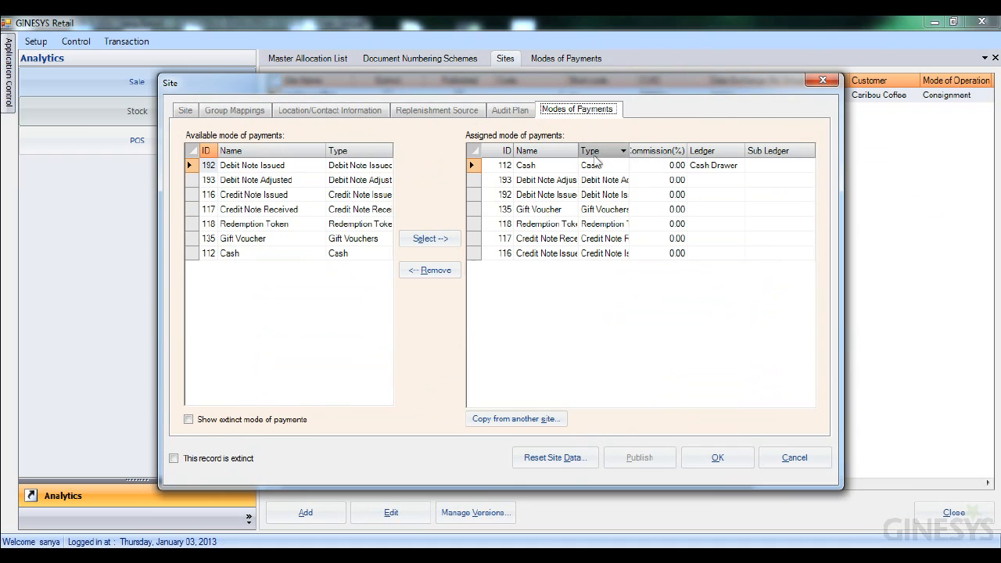
pyautogui.moveTo(578, 151); pyautogui.dragTo(622, 151)
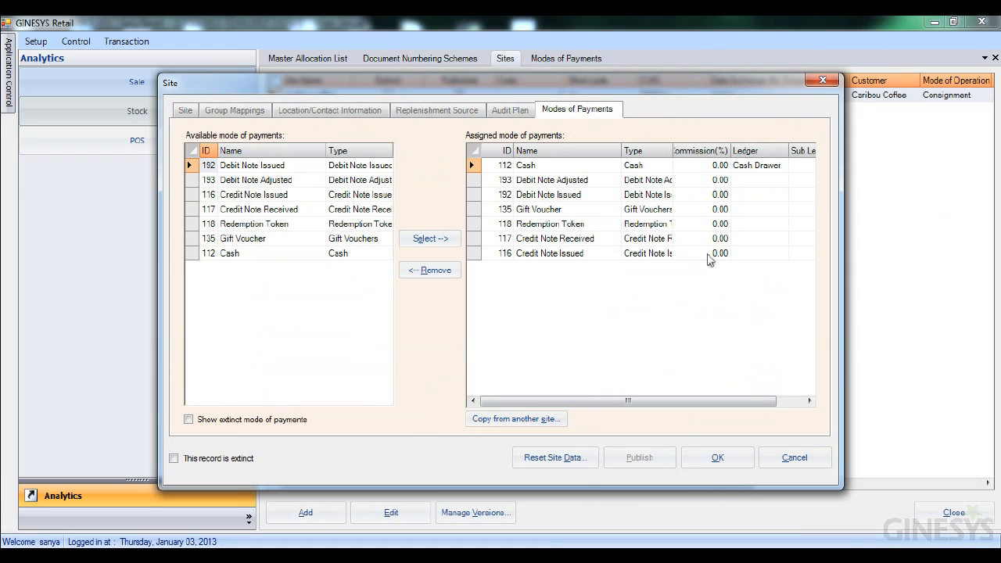
pyautogui.click(822, 81)
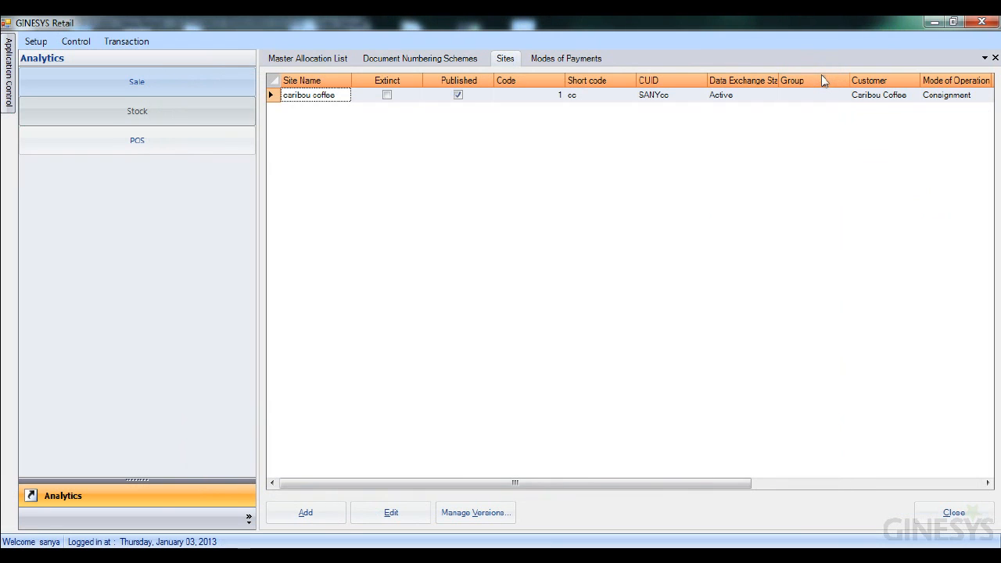
# - Review the document numbering schemes and the master allocation's numbering scheme and report layout allocations
pyautogui.click(437, 61)
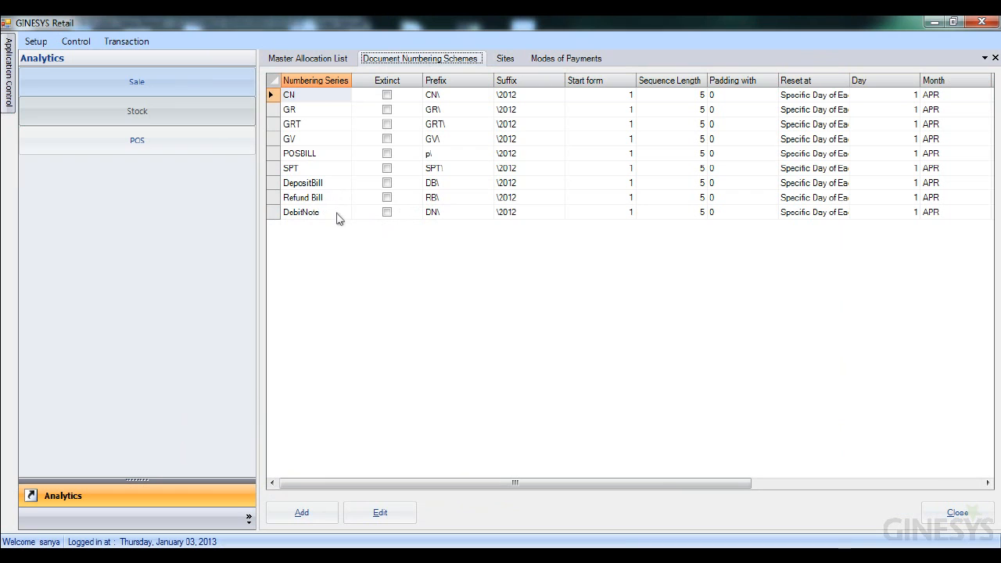
pyautogui.moveTo(338, 218); pyautogui.dragTo(293, 77)
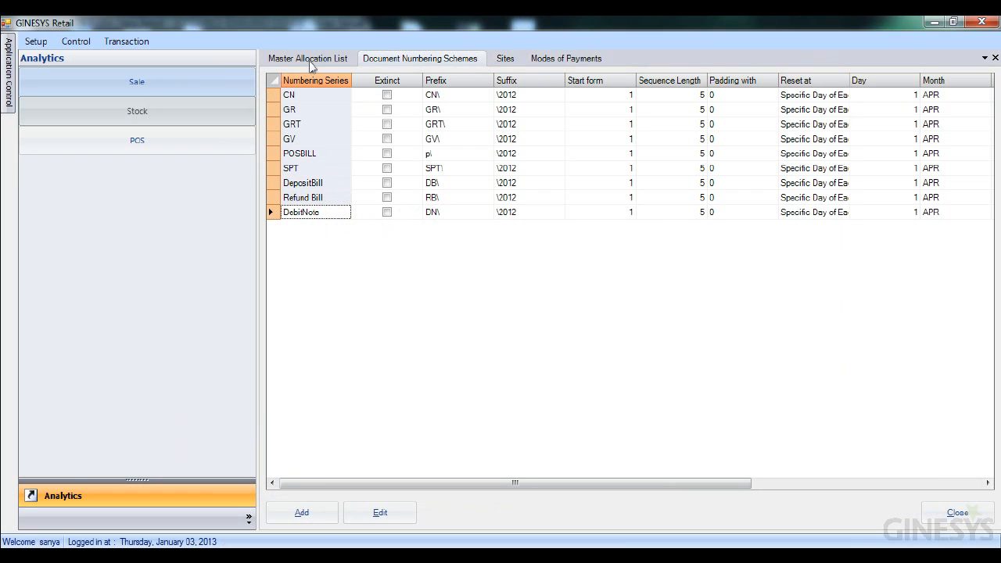
pyautogui.click(314, 61)
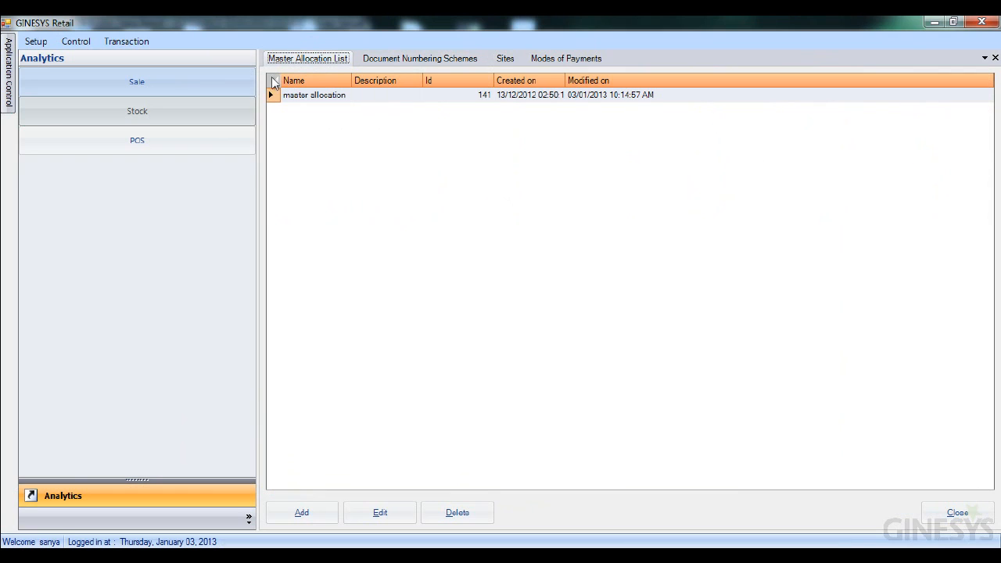
pyautogui.doubleClick(270, 95)
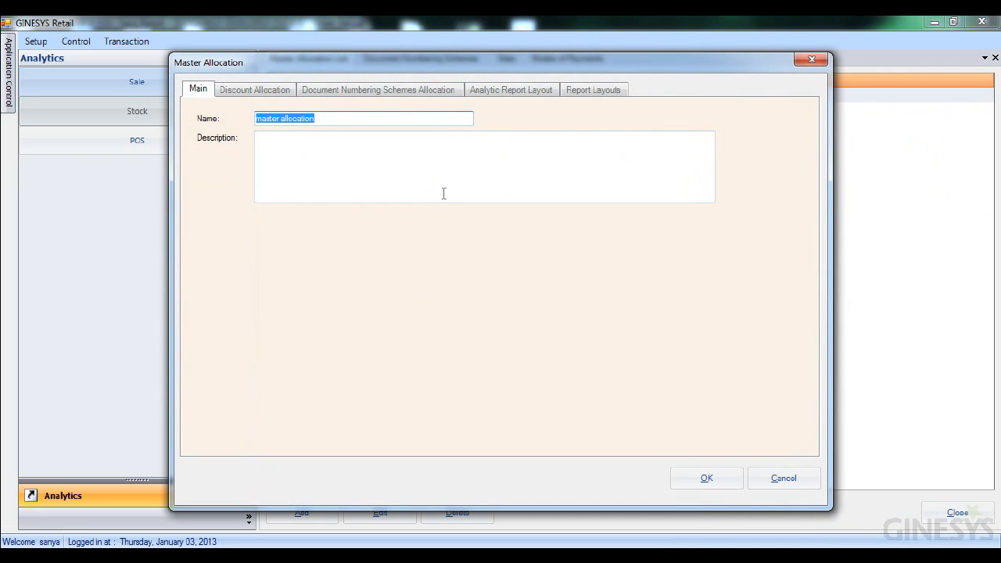
pyautogui.click(405, 91)
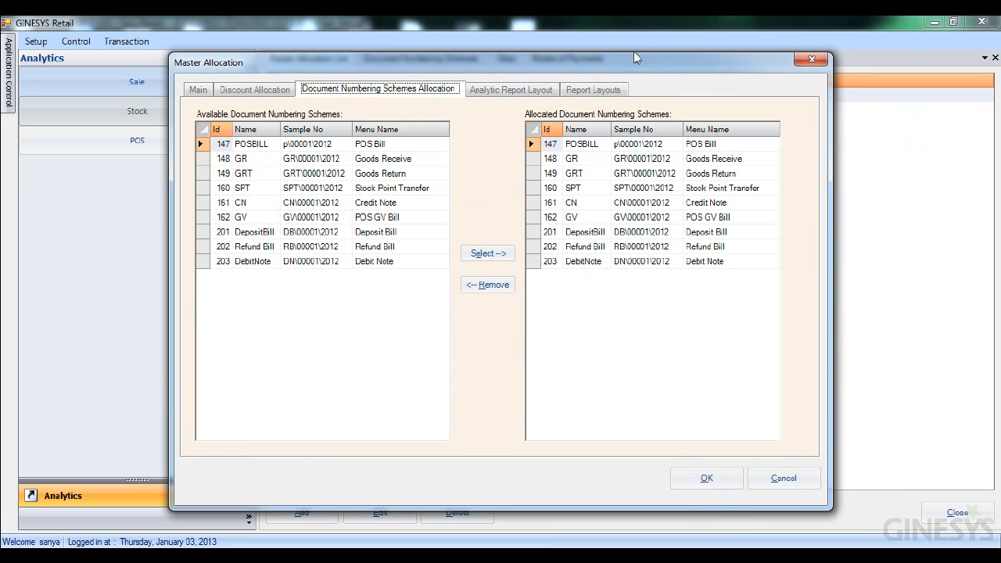
pyautogui.click(592, 91)
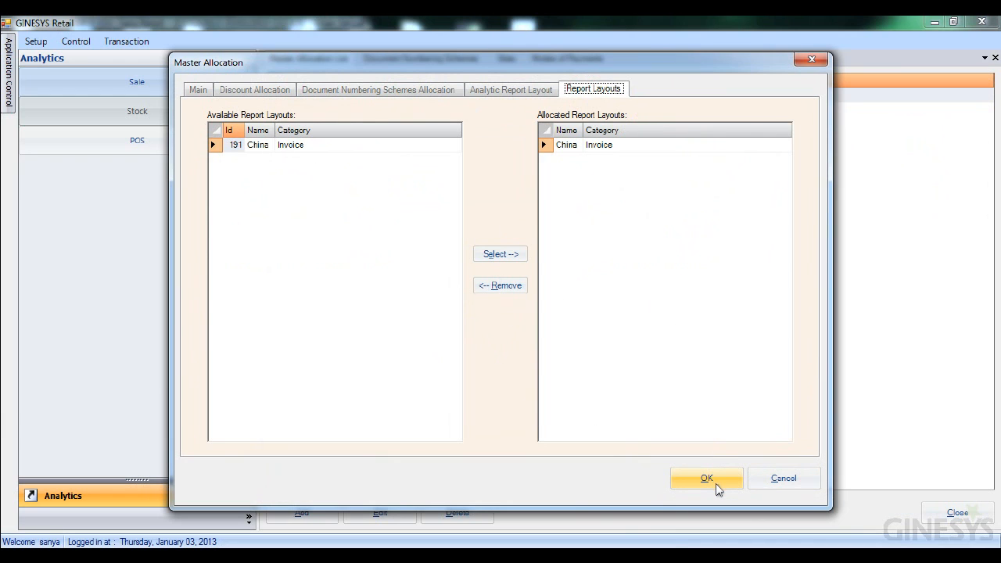
pyautogui.click(818, 62)
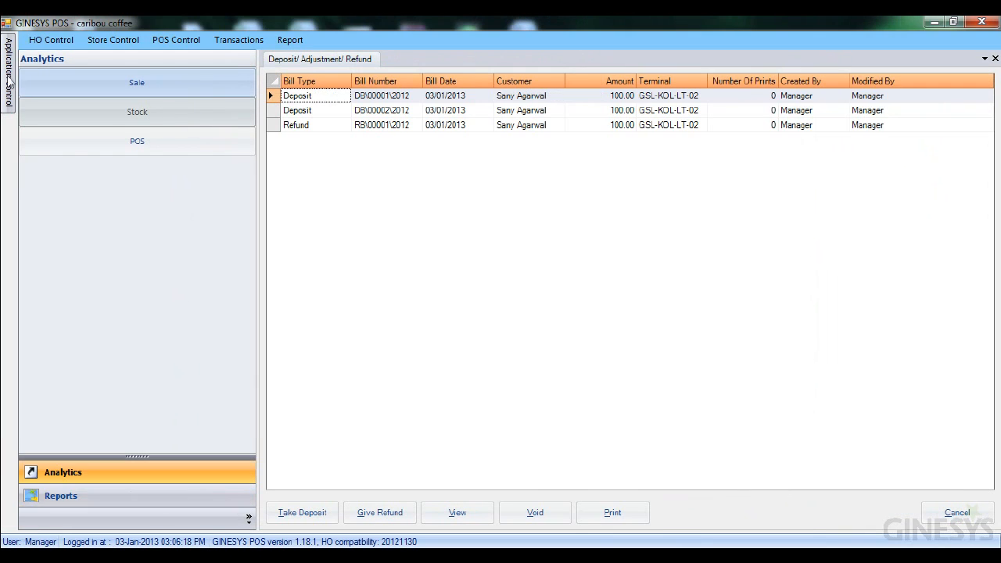
# - In Administration, open terminal GSL-KDL-LT-02's report settings, go through the Deposit Bill and Refund Bill entries, and save the terminal
pyautogui.moveTo(7, 75)
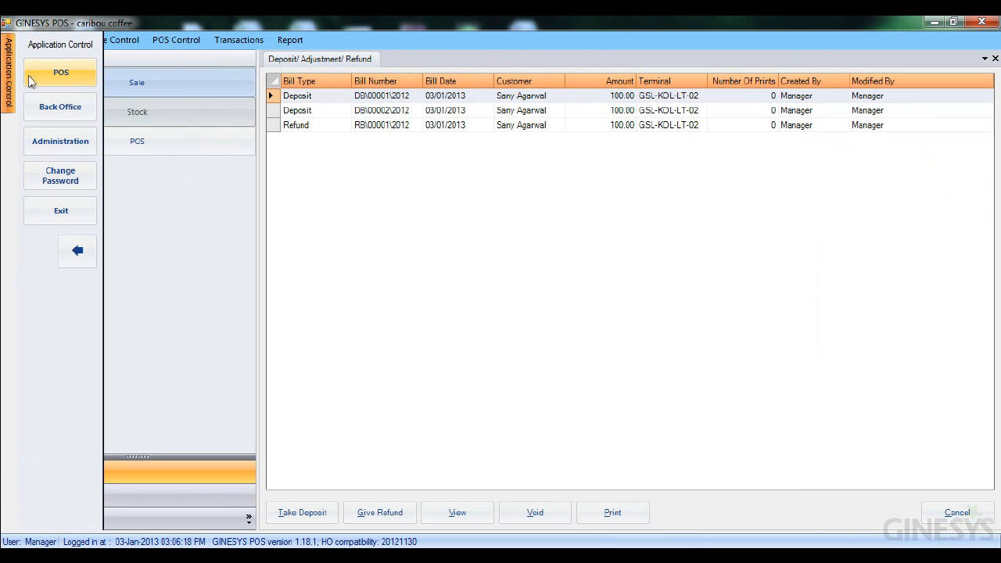
pyautogui.click(69, 148)
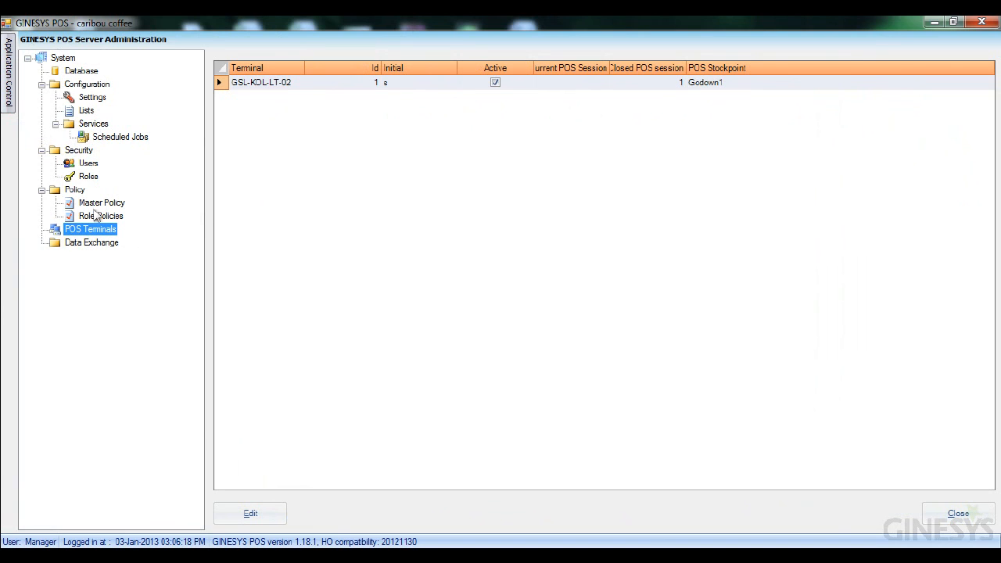
pyautogui.doubleClick(233, 83)
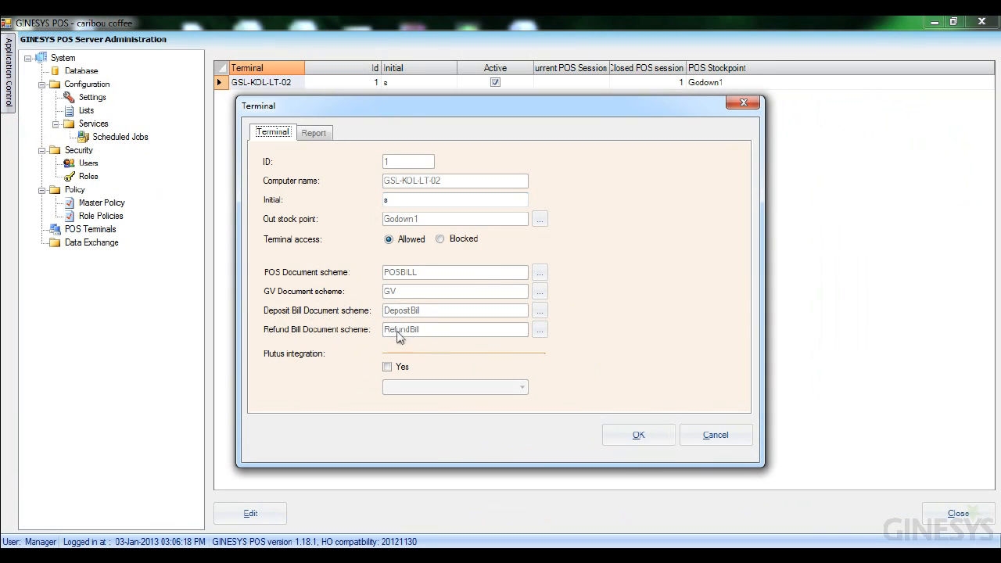
pyautogui.click(313, 132)
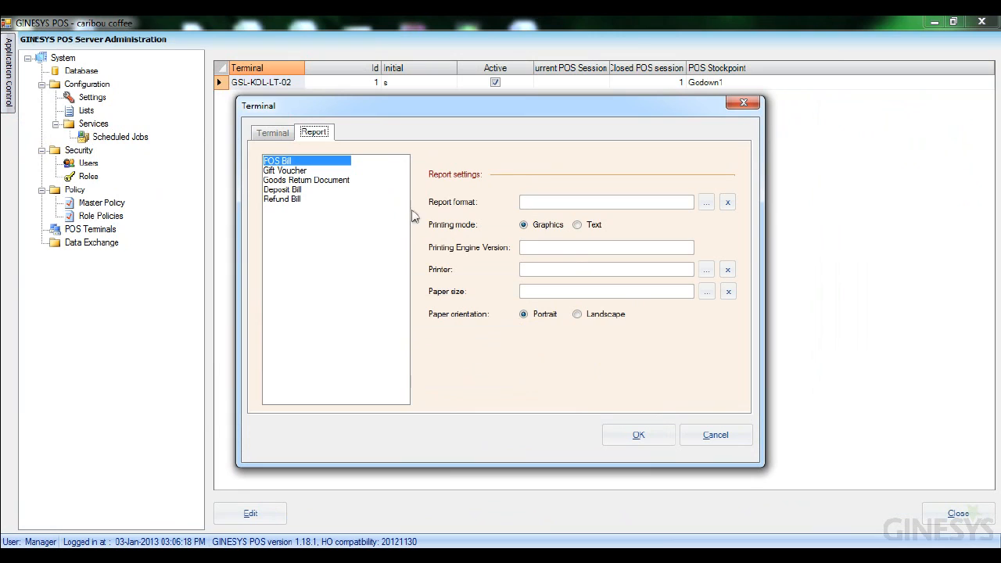
pyautogui.click(294, 191)
pyautogui.click(292, 201)
pyautogui.click(295, 192)
pyautogui.click(302, 200)
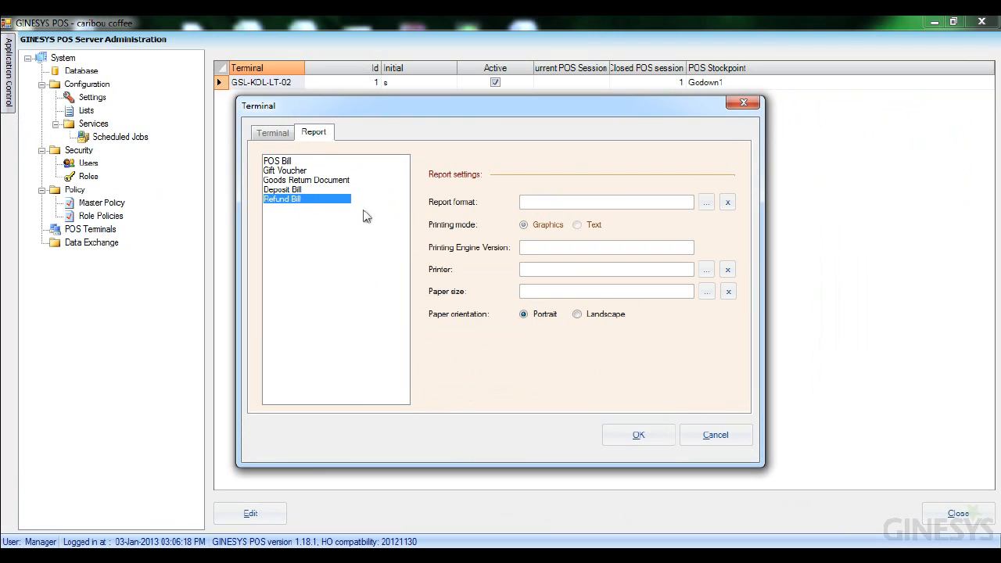
pyautogui.click(641, 436)
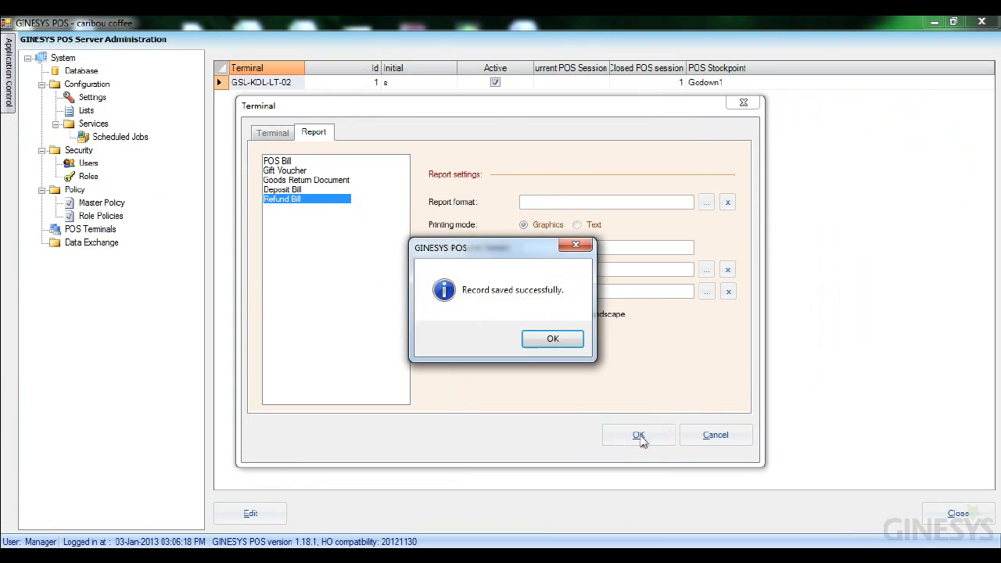
pyautogui.click(538, 339)
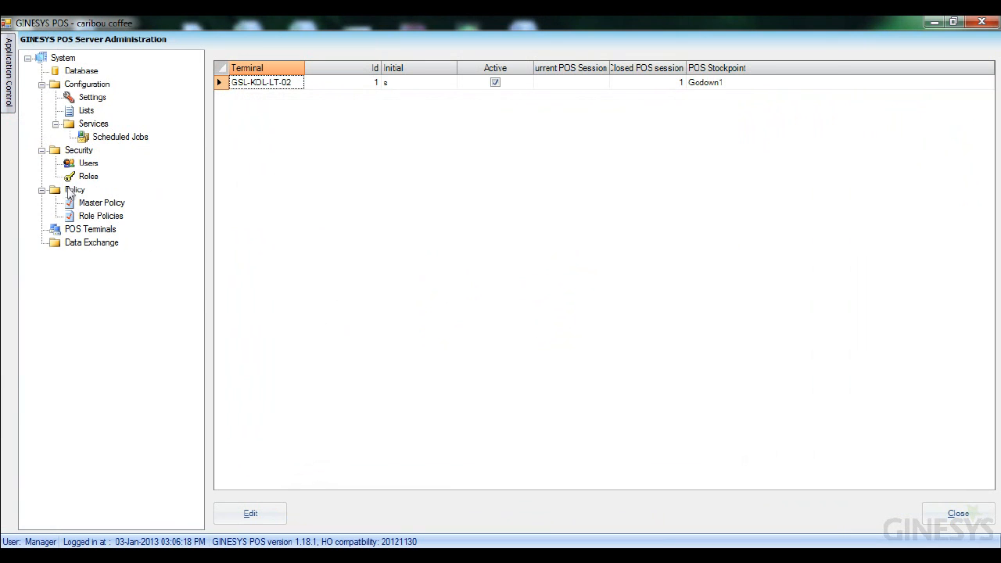
# - Return to the back office and check the Transactions menu
pyautogui.moveTo(11, 96)
pyautogui.click(68, 107)
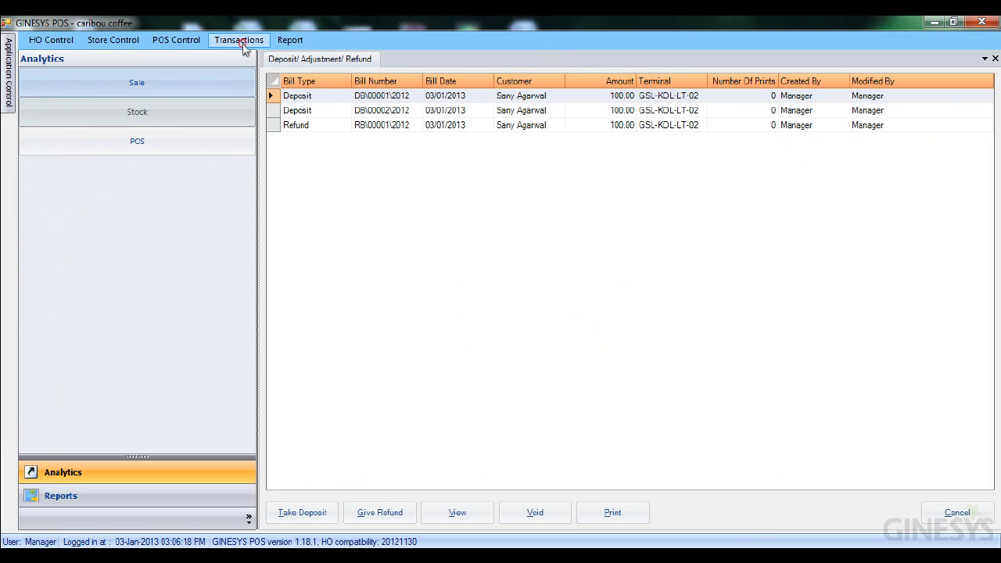
pyautogui.click(245, 43)
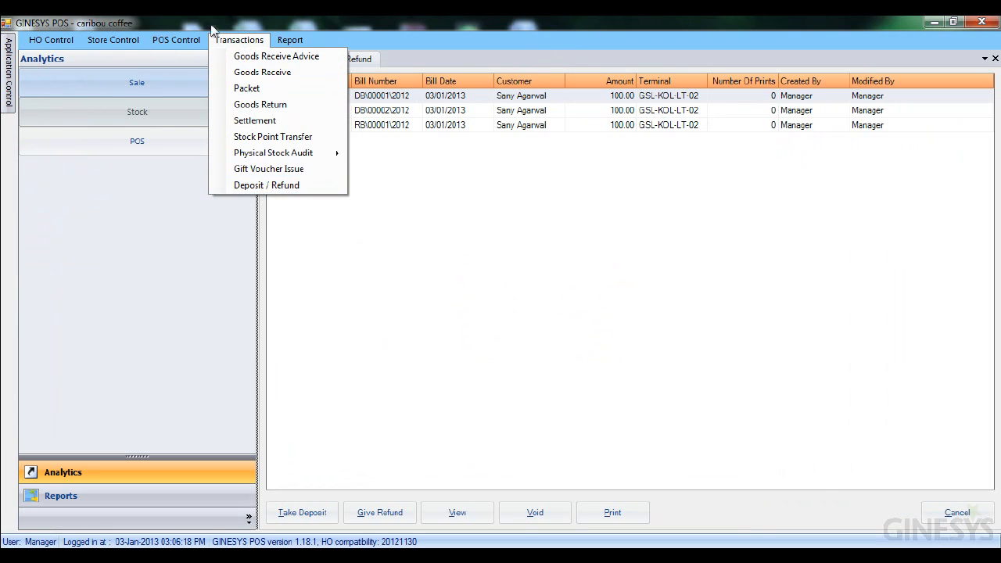
pyautogui.click(432, 375)
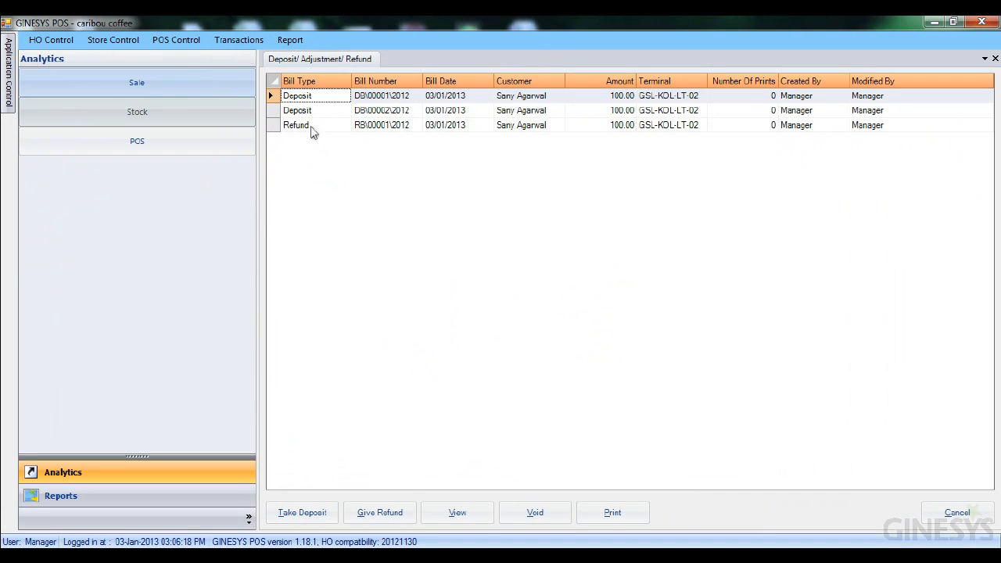
# - Start a new deposit, pick the customer, and enter 100.00 as the cash amount
pyautogui.click(305, 517)
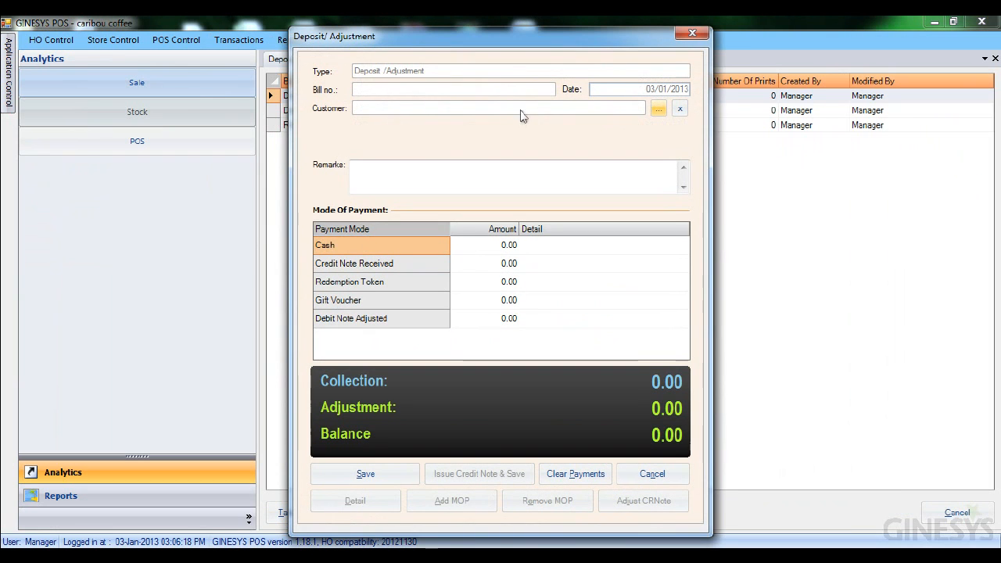
pyautogui.click(658, 109)
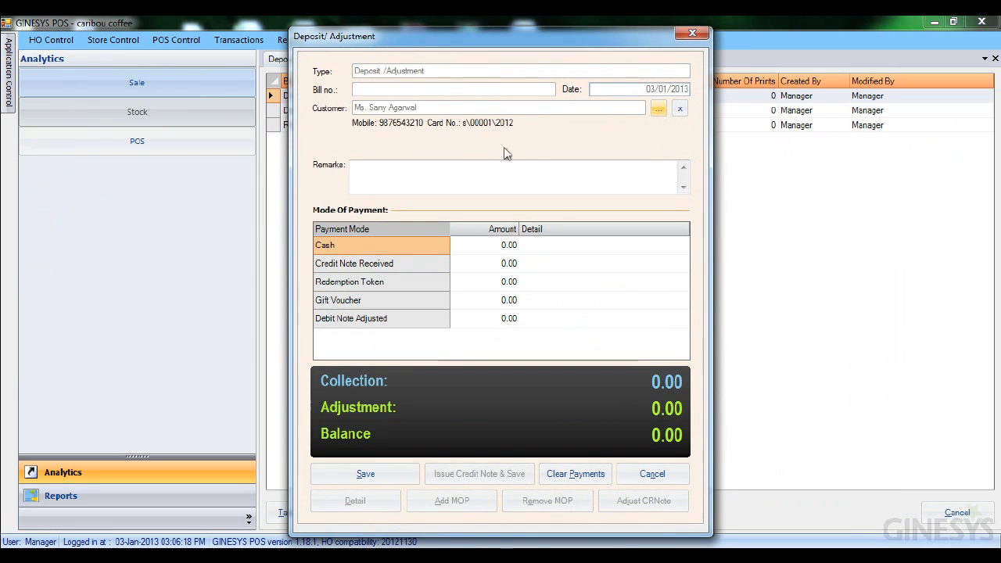
pyautogui.click(469, 245)
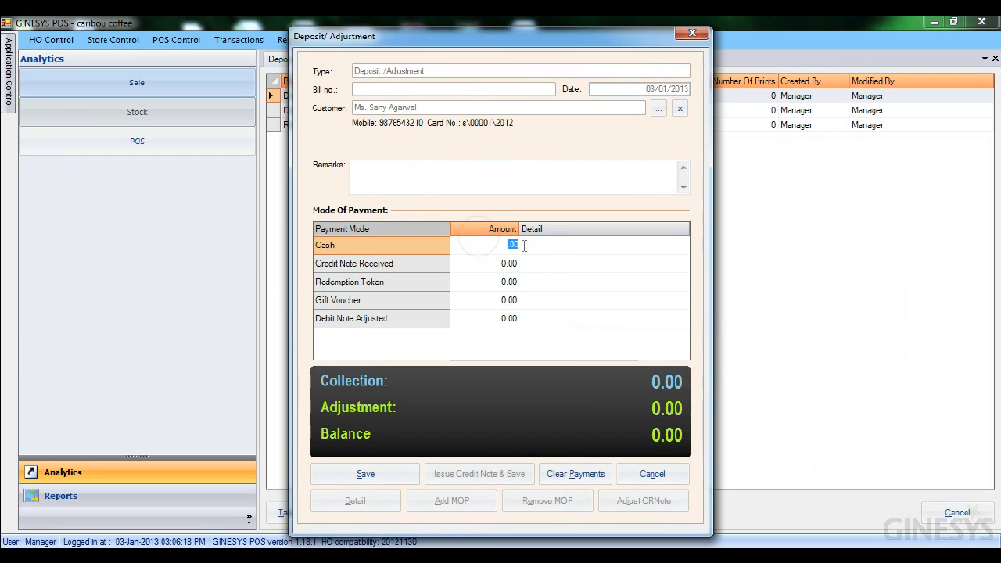
pyautogui.write('100.00')
# - Save the deposit bill, confirm the save, and close the deposit window
pyautogui.click(473, 320)
pyautogui.click(481, 475)
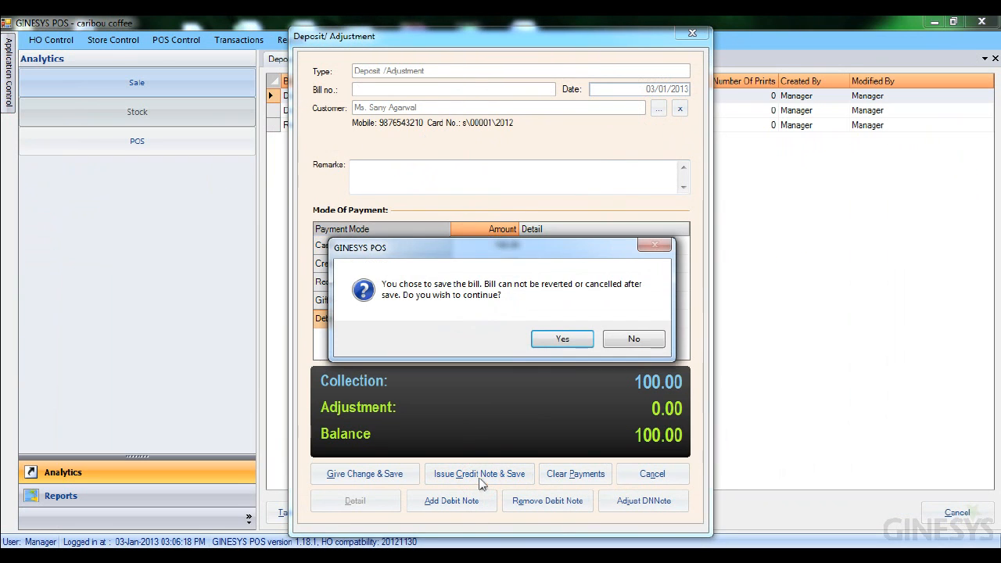
pyautogui.click(563, 340)
pyautogui.click(559, 339)
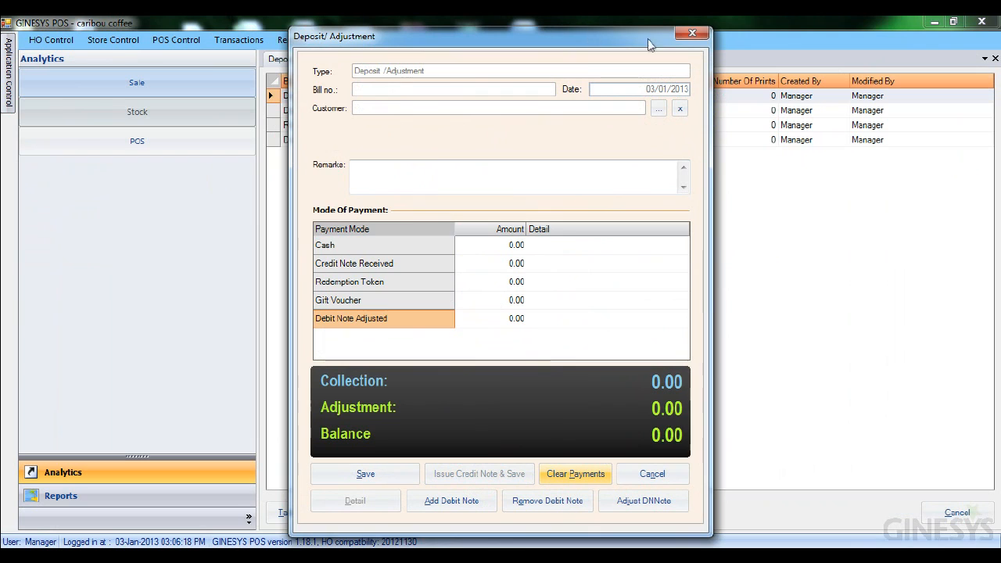
pyautogui.click(692, 32)
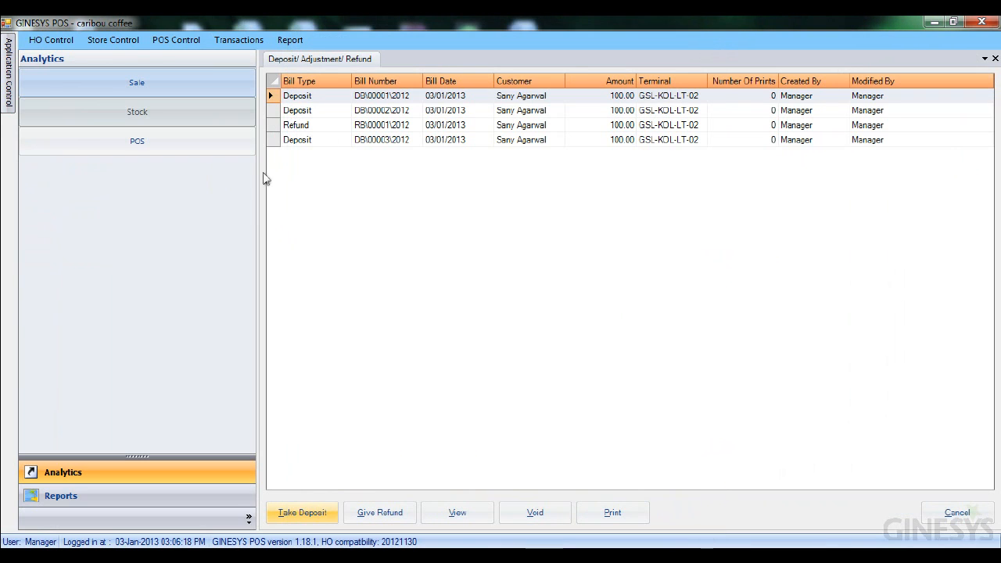
# - Start a refund for the customer and adjust credit note CN\00002\2012 as the credit note received
pyautogui.click(280, 141)
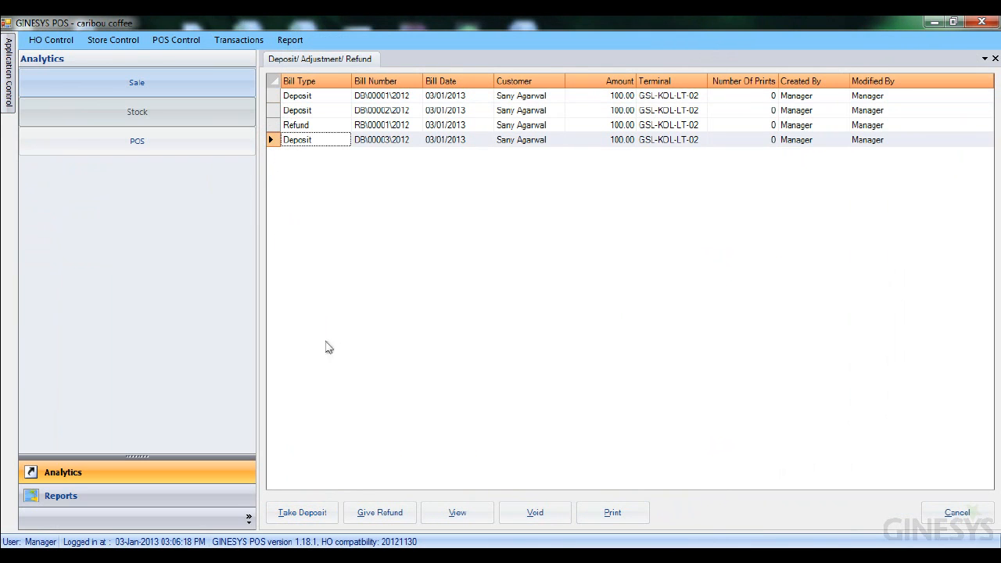
pyautogui.click(380, 512)
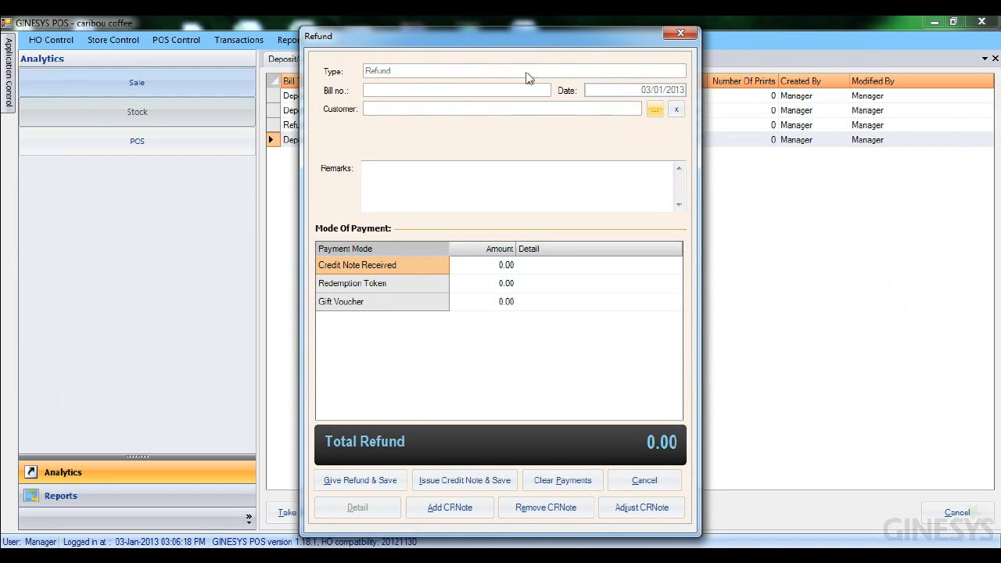
pyautogui.click(654, 111)
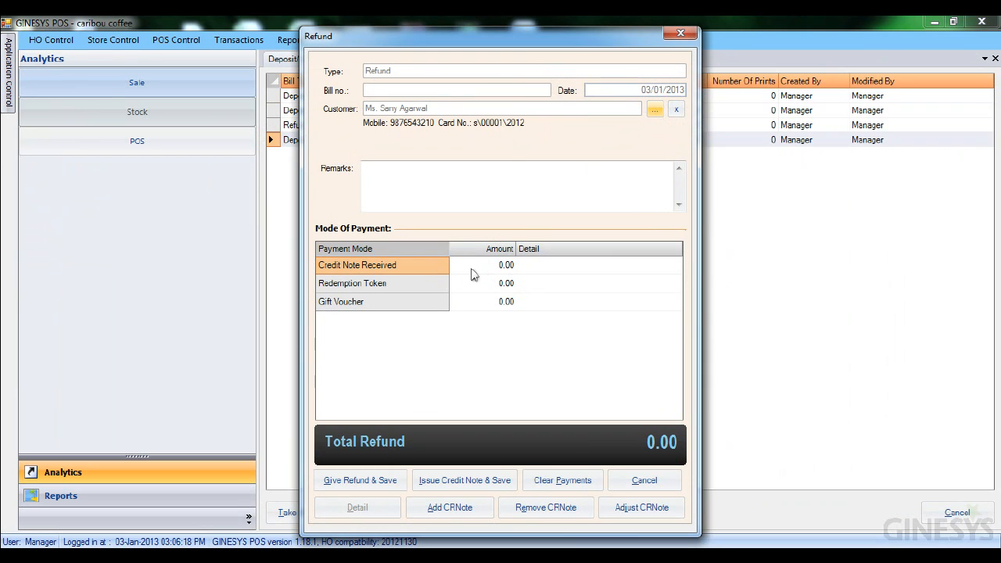
pyautogui.click(472, 274)
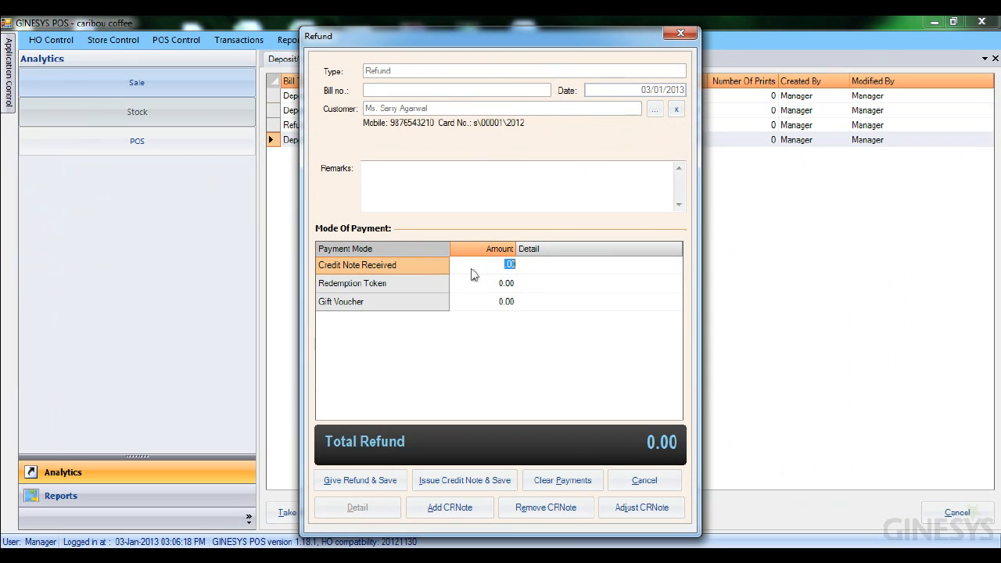
pyautogui.click(658, 510)
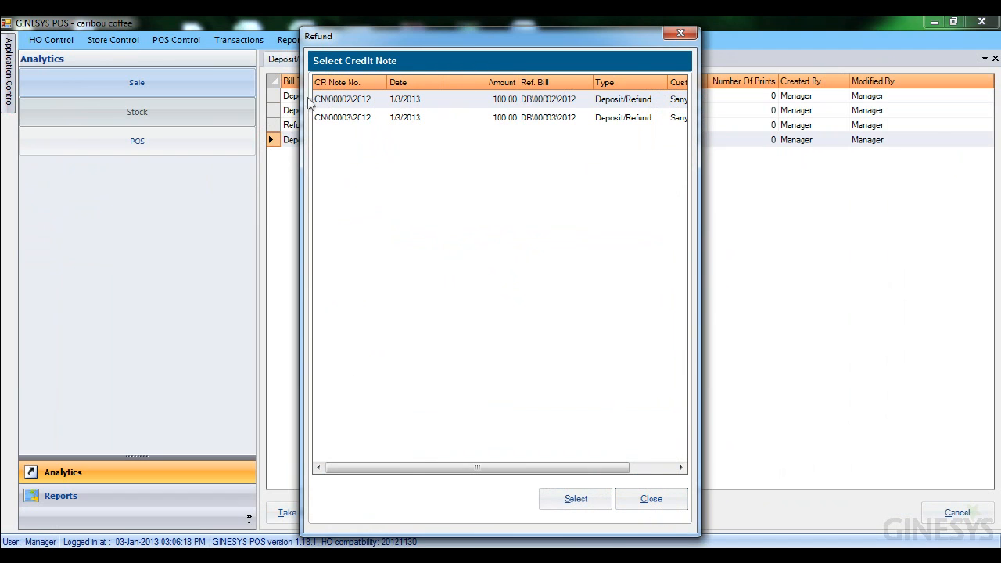
pyautogui.click(581, 504)
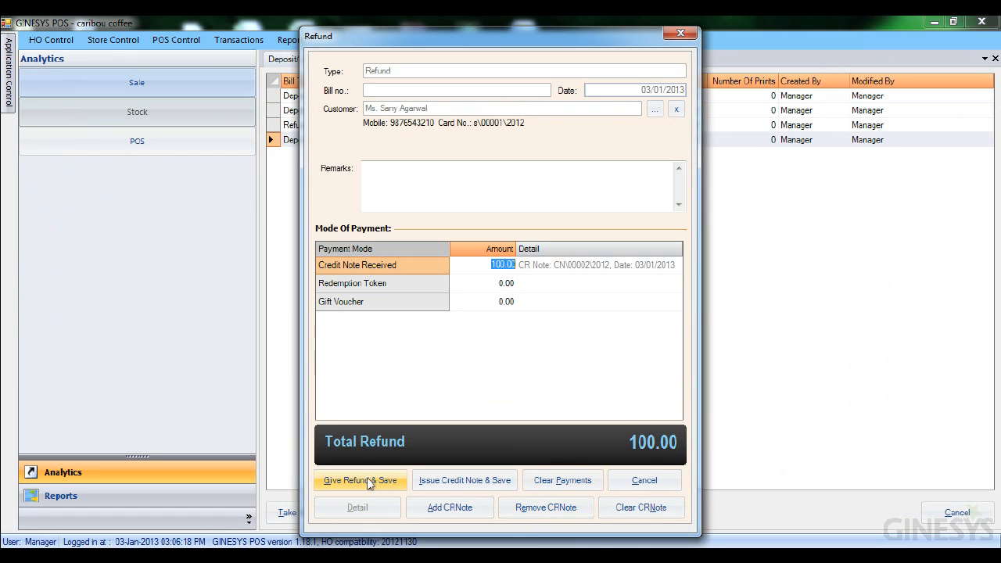
# - Give the refund and save it, confirm the save, and close the refund window
pyautogui.click(367, 483)
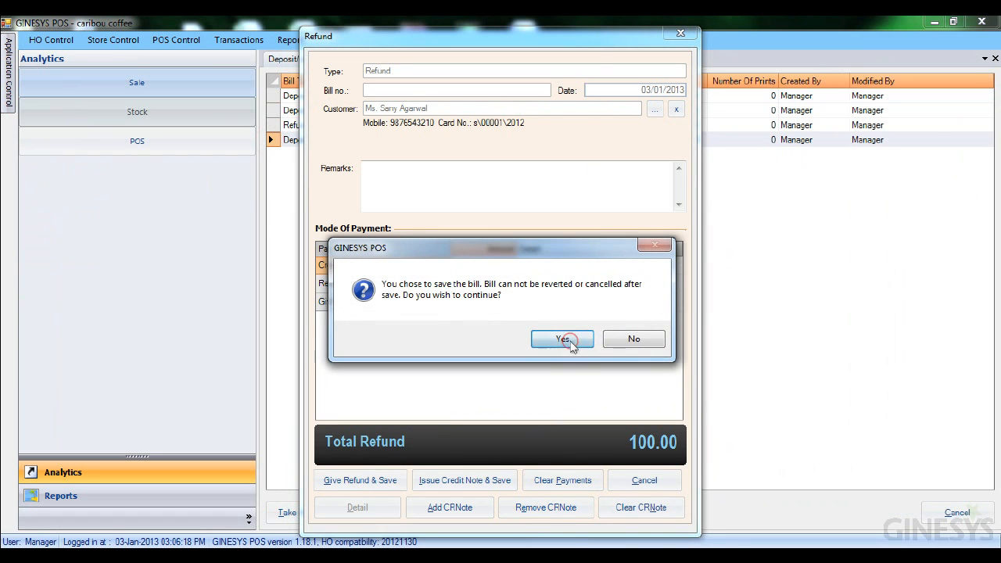
pyautogui.click(568, 341)
pyautogui.click(555, 341)
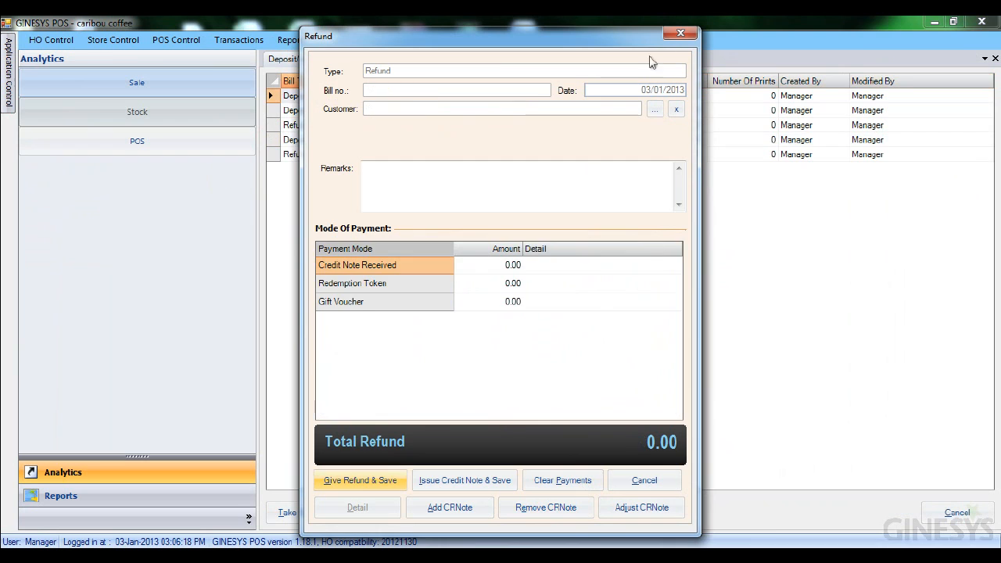
pyautogui.click(681, 33)
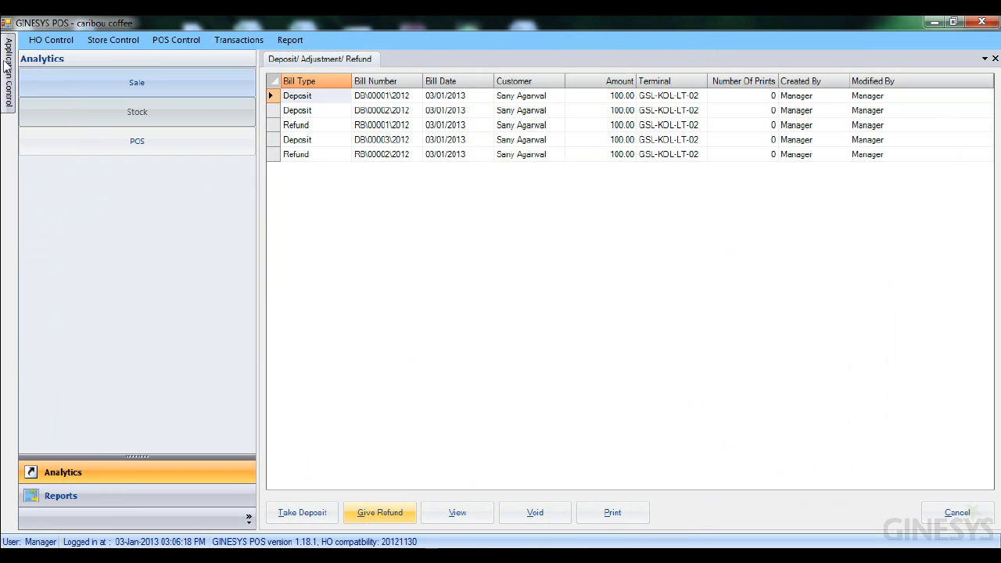
# - Switch to the POS billing screen and start Take Deposit from the tasks
pyautogui.moveTo(6, 67)
pyautogui.click(65, 72)
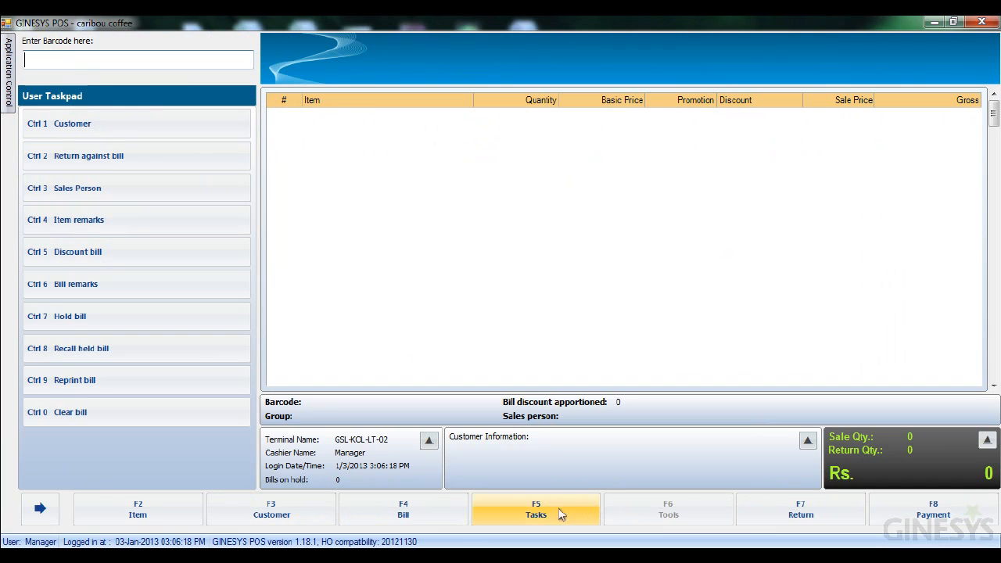
pyautogui.click(543, 515)
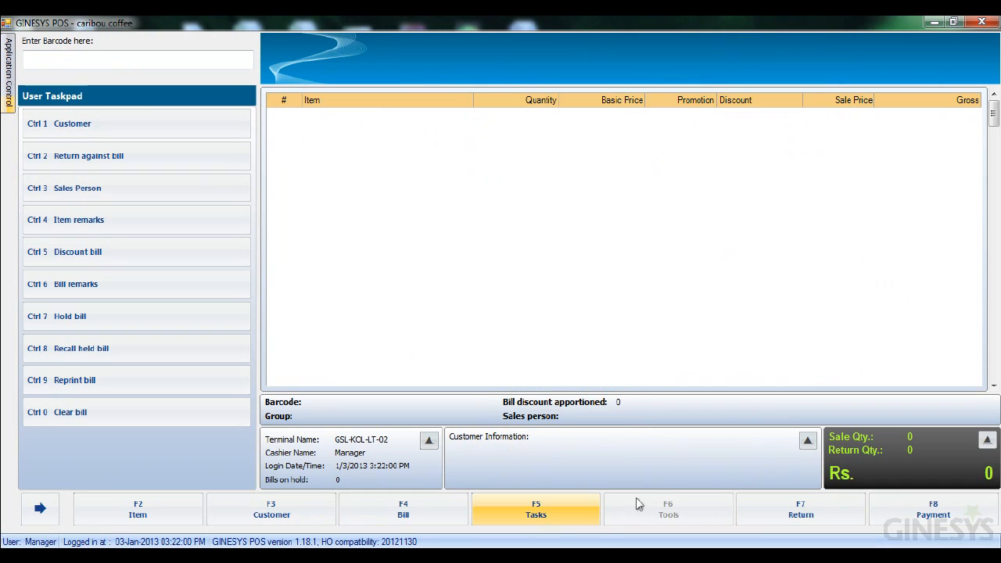
pyautogui.click(558, 517)
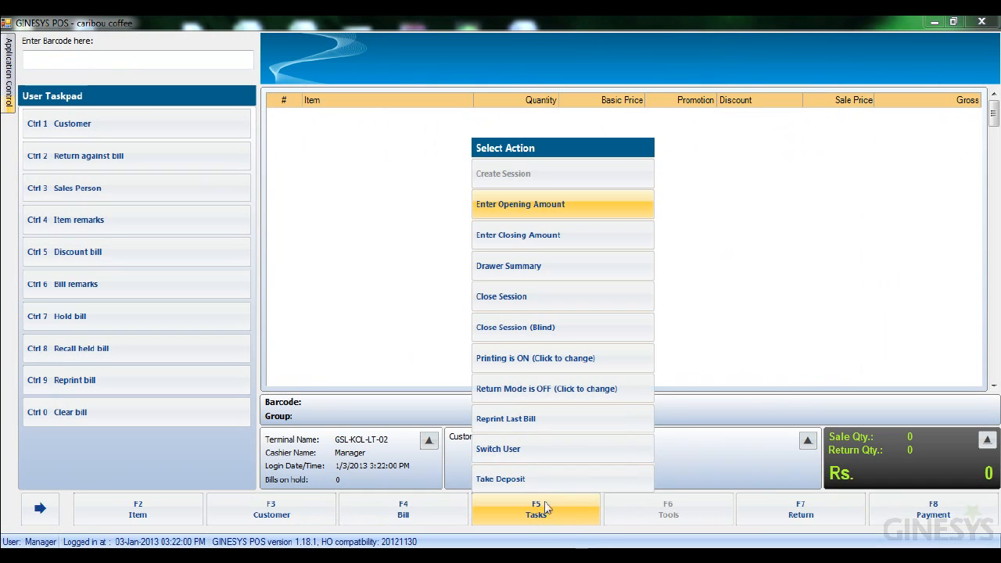
pyautogui.click(507, 480)
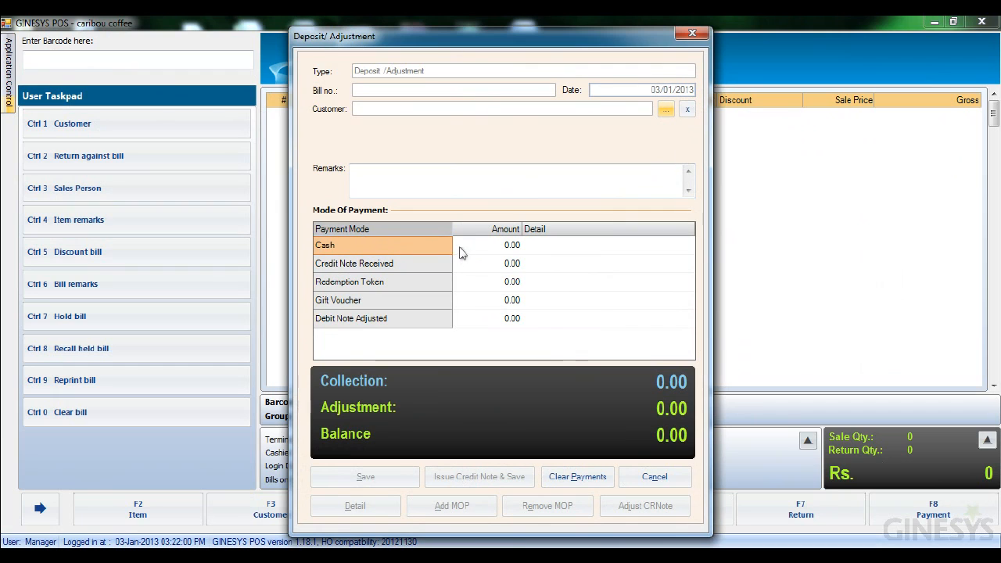
# - Enter 100 as the cash amount, pick the customer, and save the deposit with change, confirming the save
pyautogui.click(487, 244)
pyautogui.write('100')
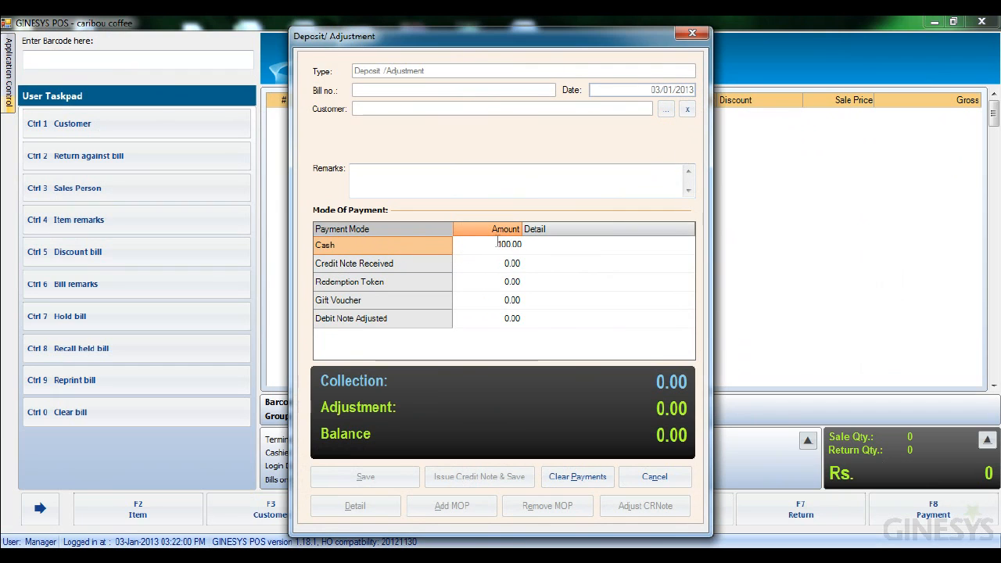
pyautogui.click(665, 109)
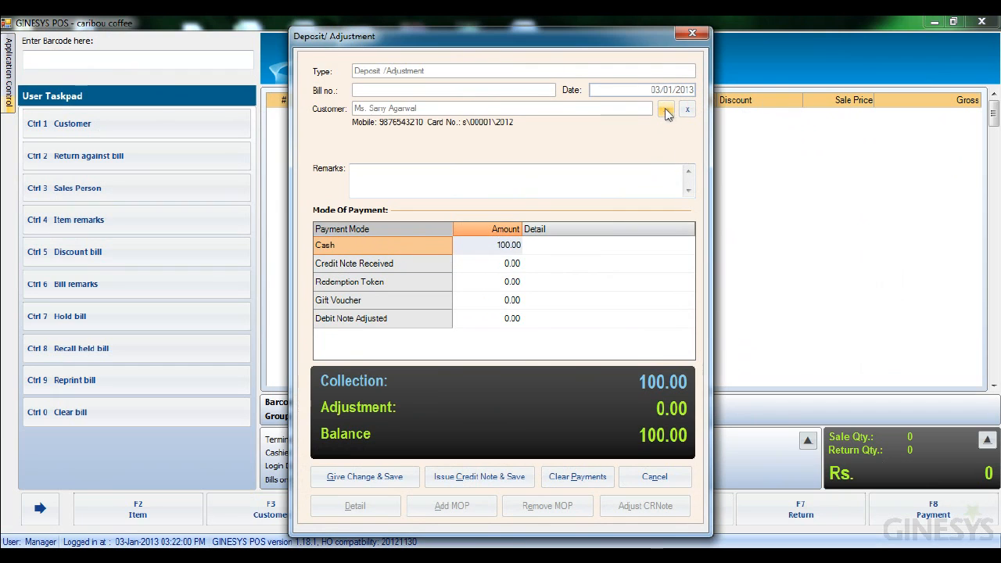
pyautogui.click(462, 477)
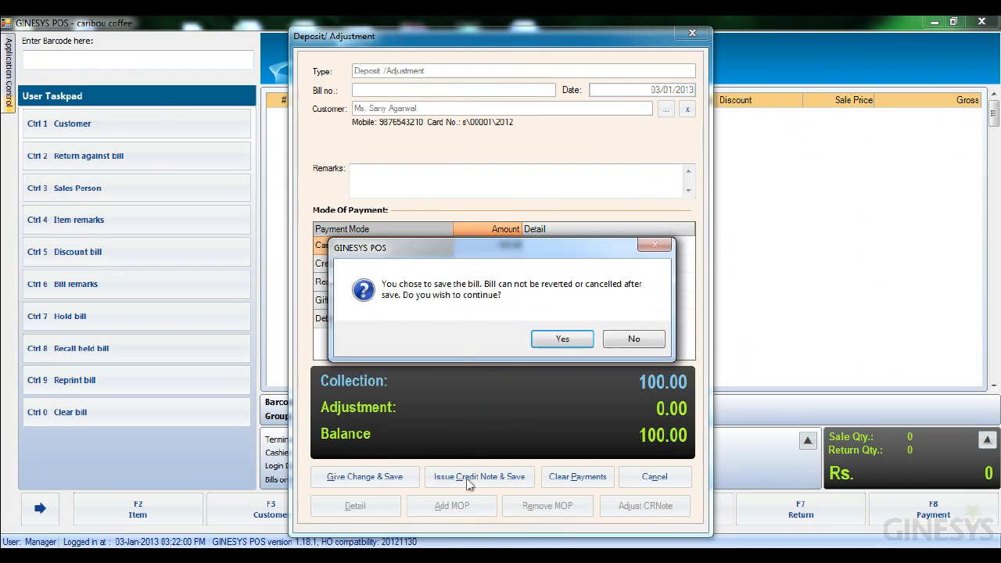
pyautogui.click(558, 344)
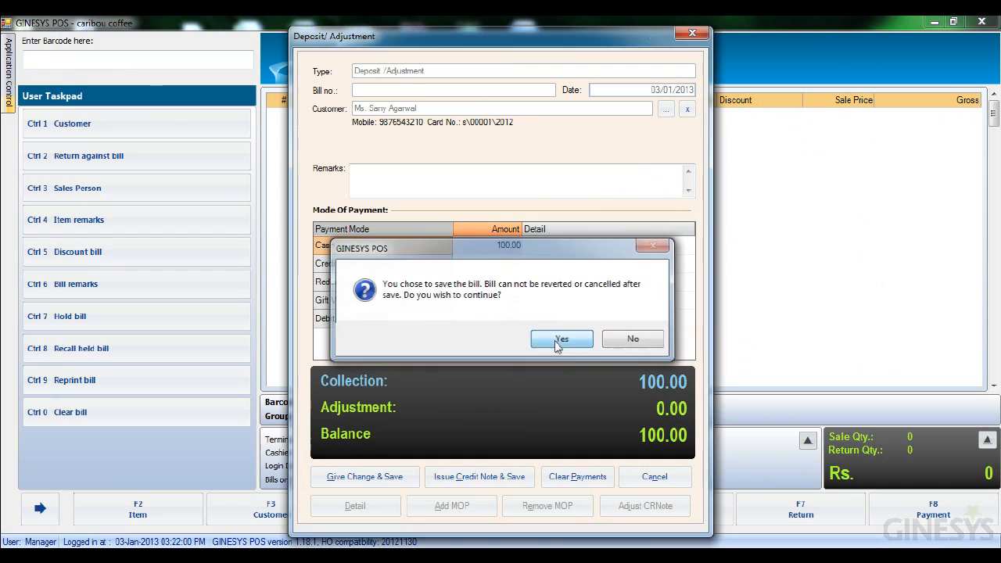
pyautogui.click(559, 345)
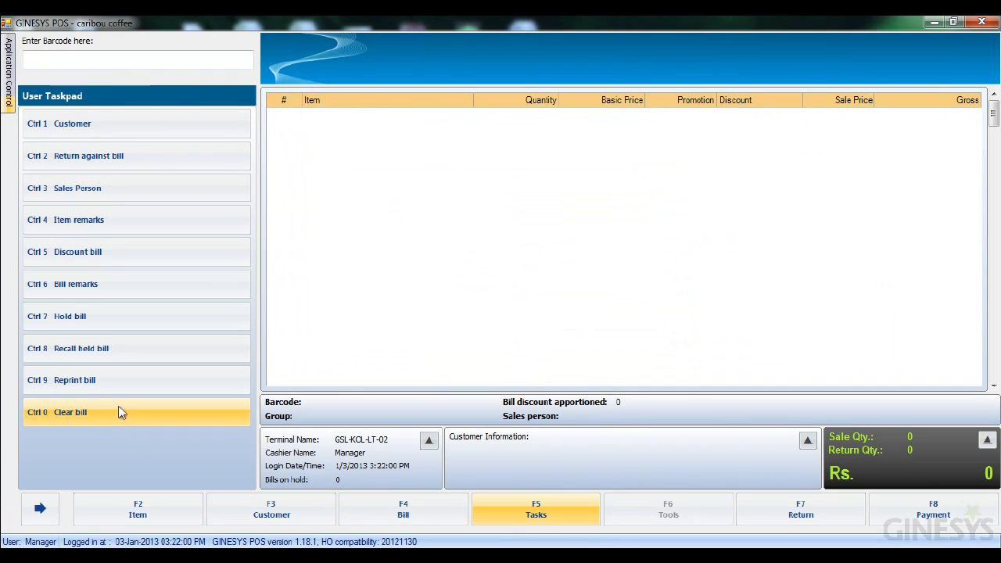
# - Search items by name and add CAT1 to the bill
pyautogui.click(137, 510)
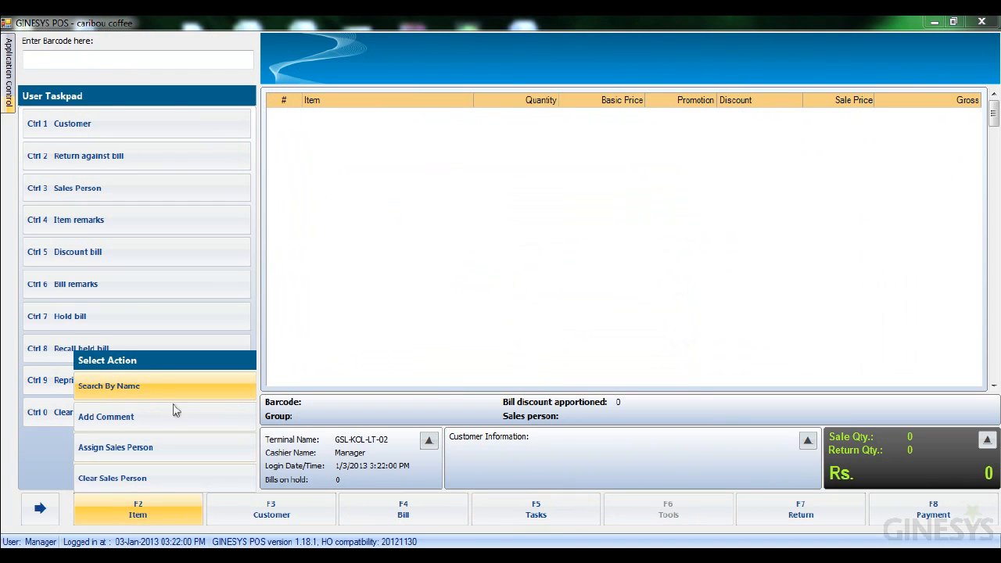
pyautogui.click(105, 387)
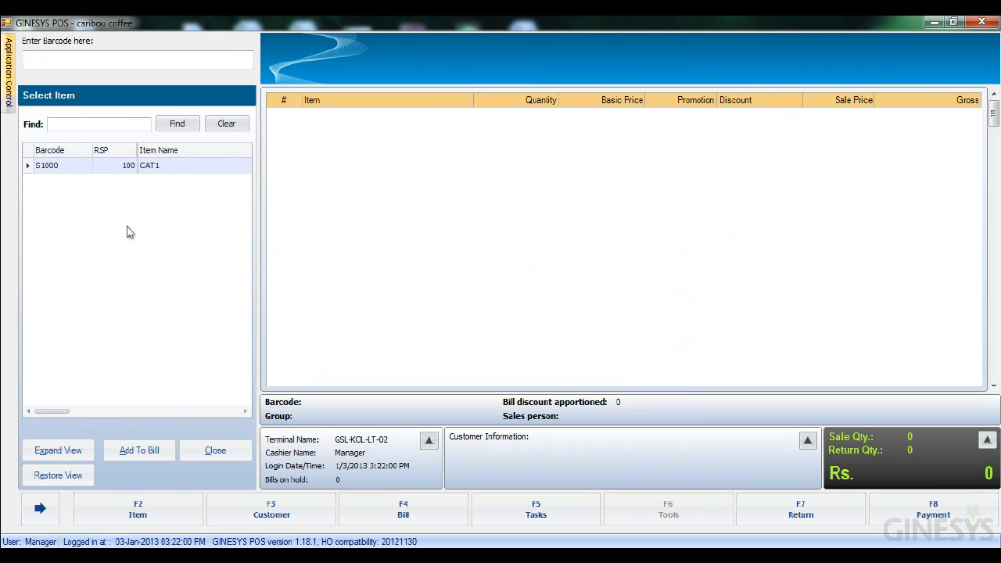
pyautogui.click(76, 172)
pyautogui.doubleClick(76, 174)
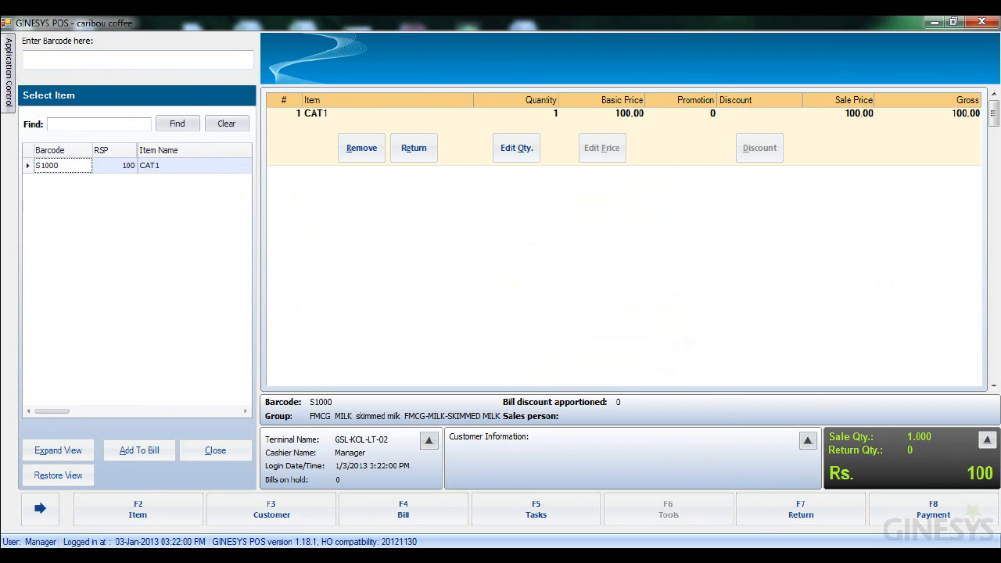
# - Try to pay the bill by issuing a debit note and saving, then cancel the payment
pyautogui.click(932, 518)
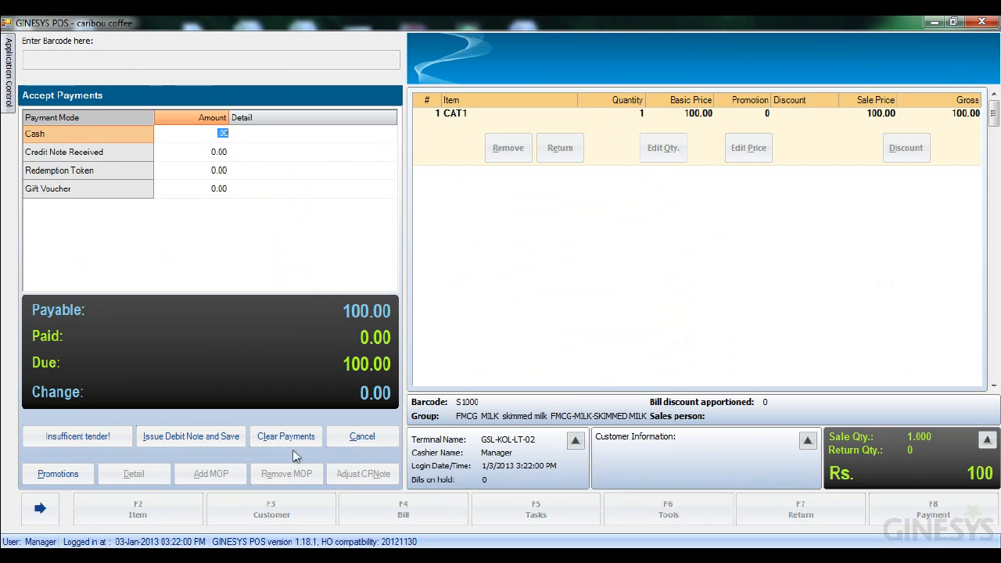
pyautogui.click(224, 446)
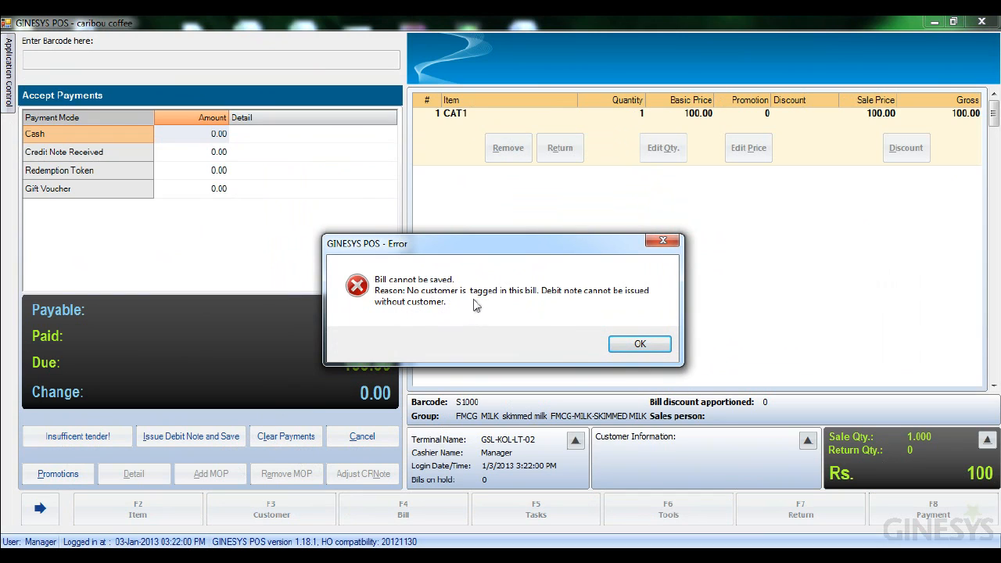
pyautogui.click(643, 345)
pyautogui.click(360, 436)
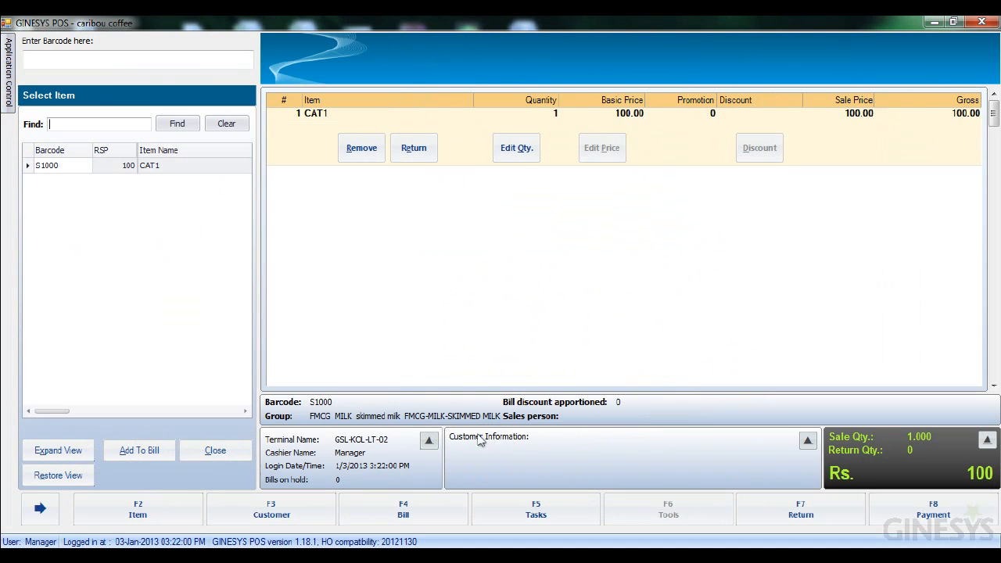
# - Search for the customer by name and tag the found customer to the bill
pyautogui.click(302, 514)
pyautogui.click(287, 430)
pyautogui.click(100, 177)
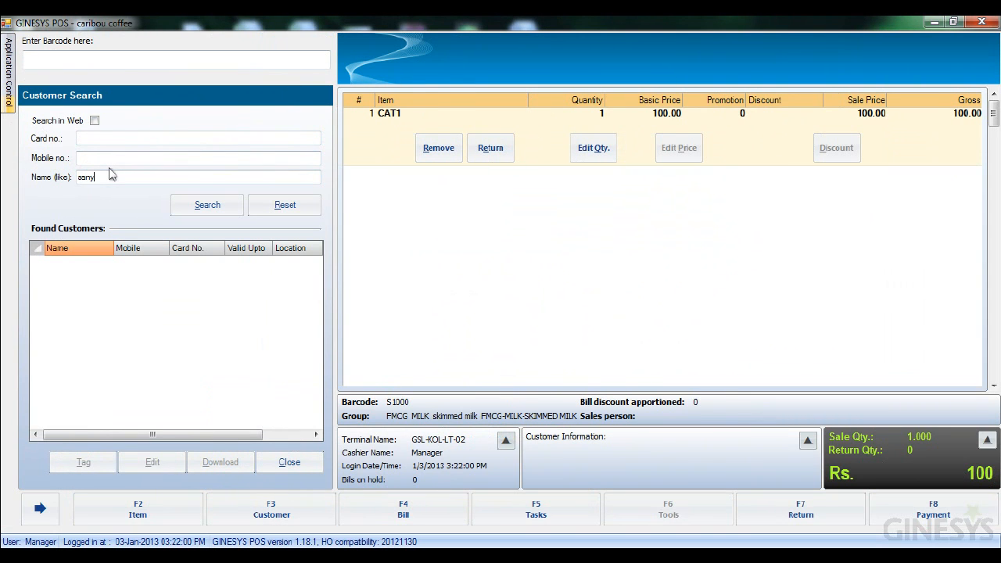
pyautogui.click(205, 206)
pyautogui.click(188, 266)
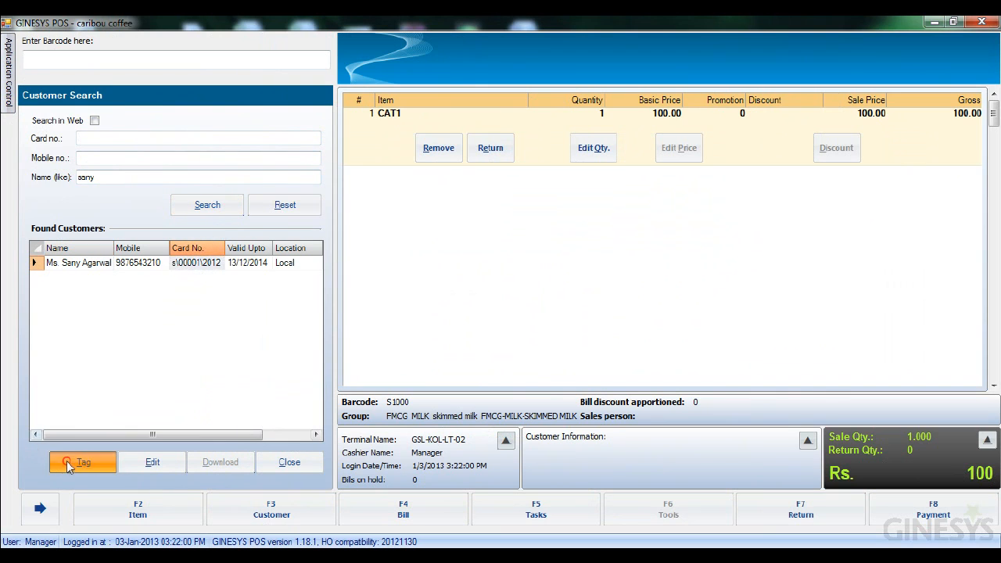
pyautogui.click(84, 462)
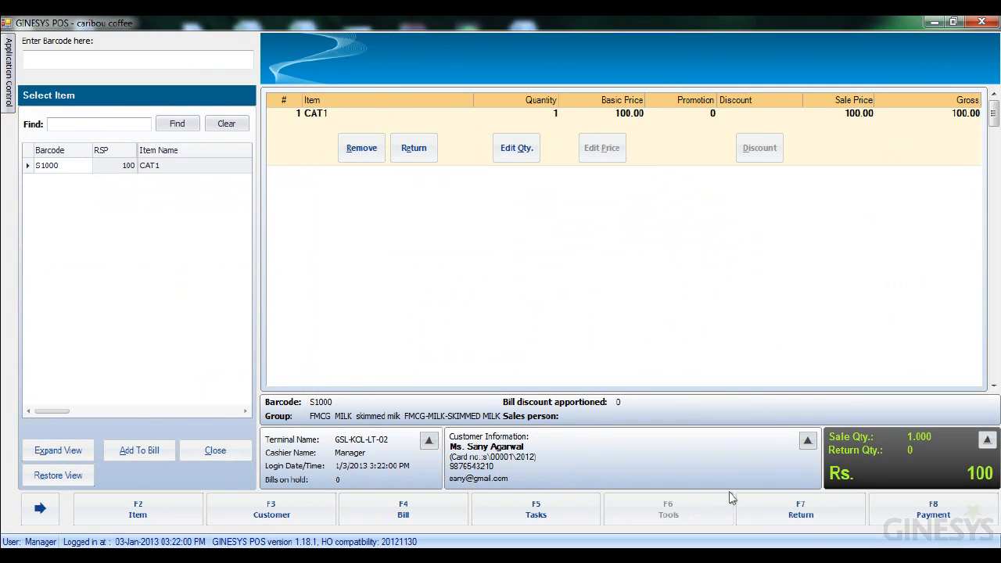
# - Open payment and save the bill by issuing a debit note
pyautogui.click(922, 510)
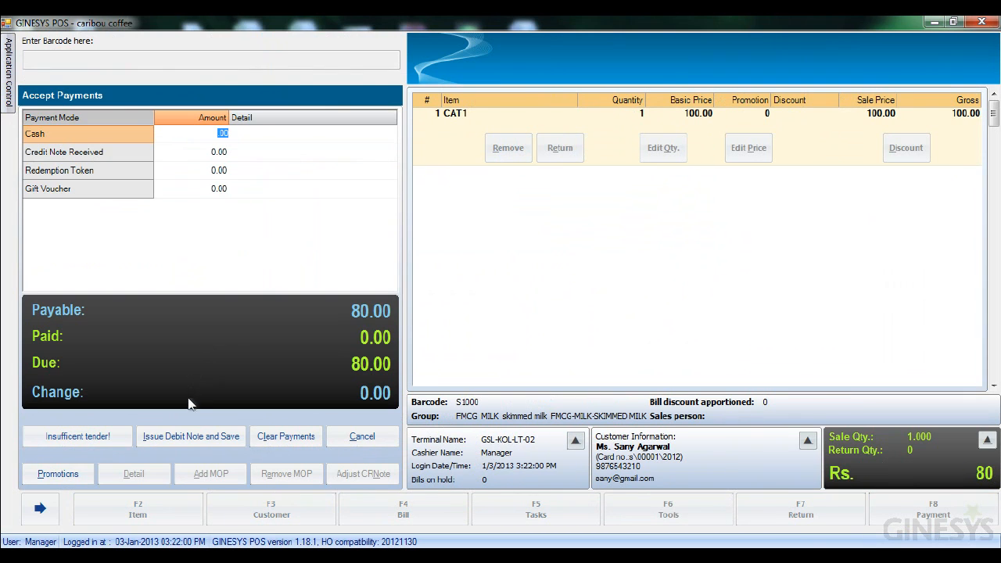
pyautogui.click(181, 436)
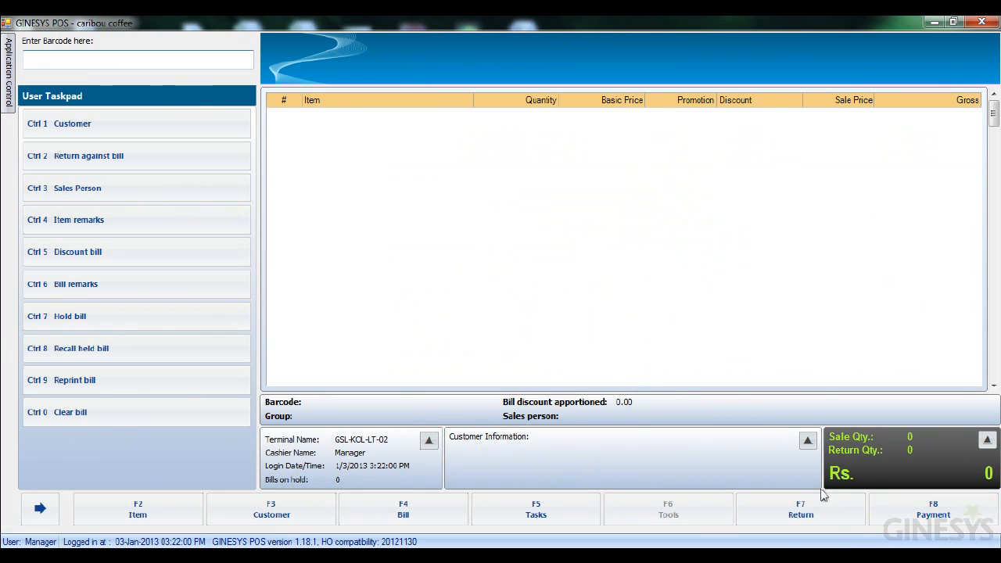
# - Open the Daily Summary report and review its deposit/refund bill summary
pyautogui.click(8, 78)
pyautogui.click(71, 111)
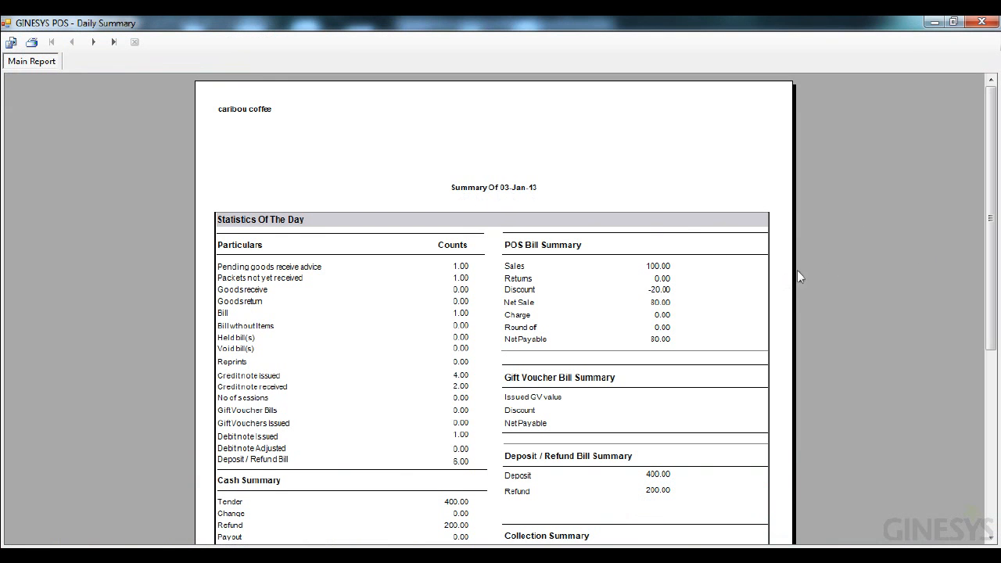
pyautogui.scroll(-5, 990, 221)
pyautogui.moveTo(991, 319); pyautogui.dragTo(991, 328)
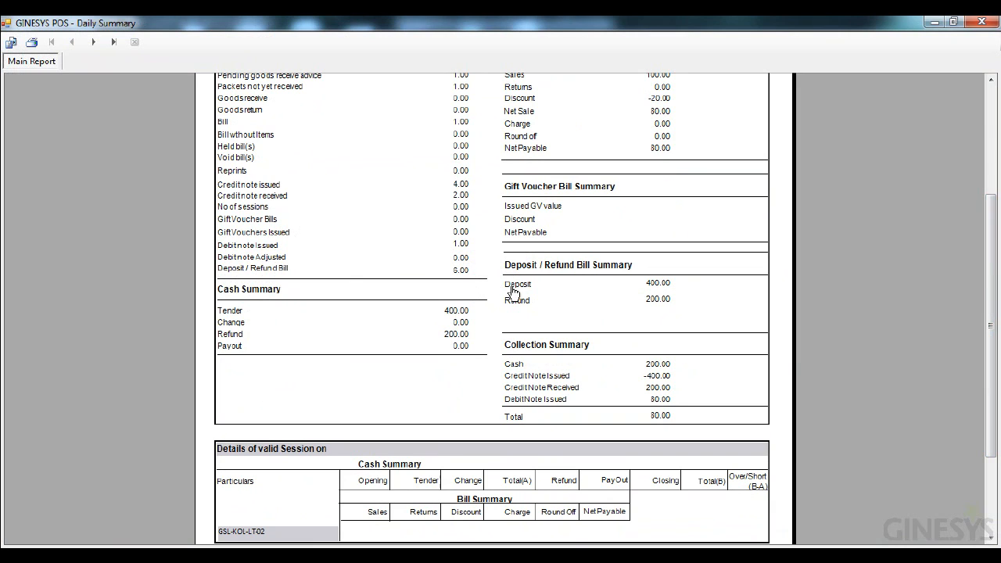
# - Page through the Daily Summary report to review the Deposit / Refund Bills and their collections
pyautogui.click(93, 43)
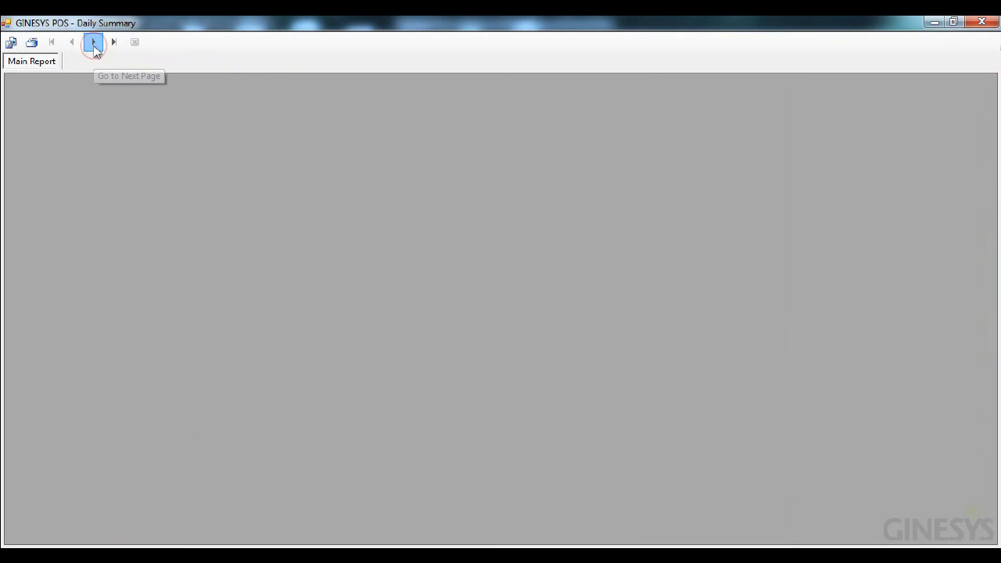
pyautogui.moveTo(993, 269); pyautogui.dragTo(991, 225)
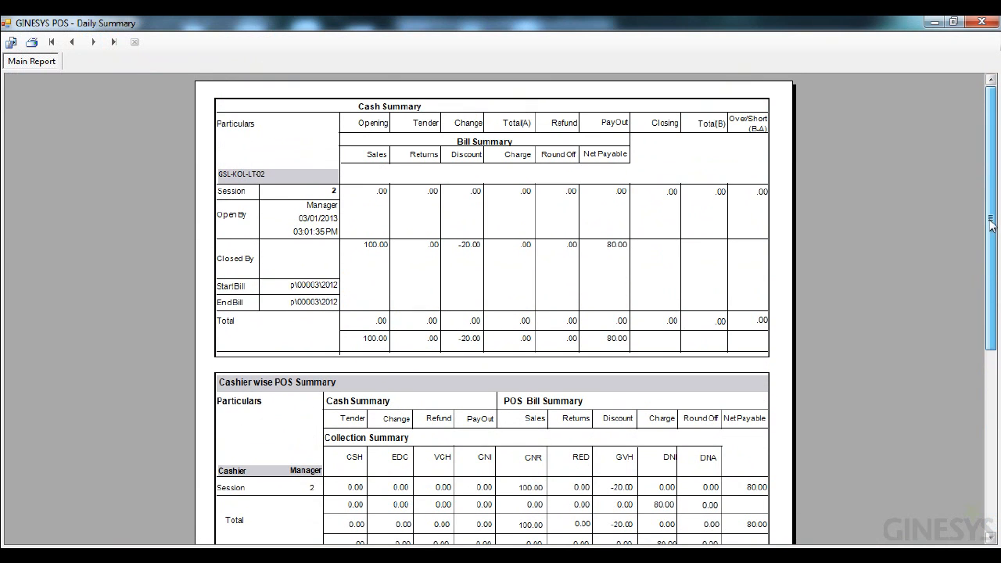
pyautogui.click(93, 41)
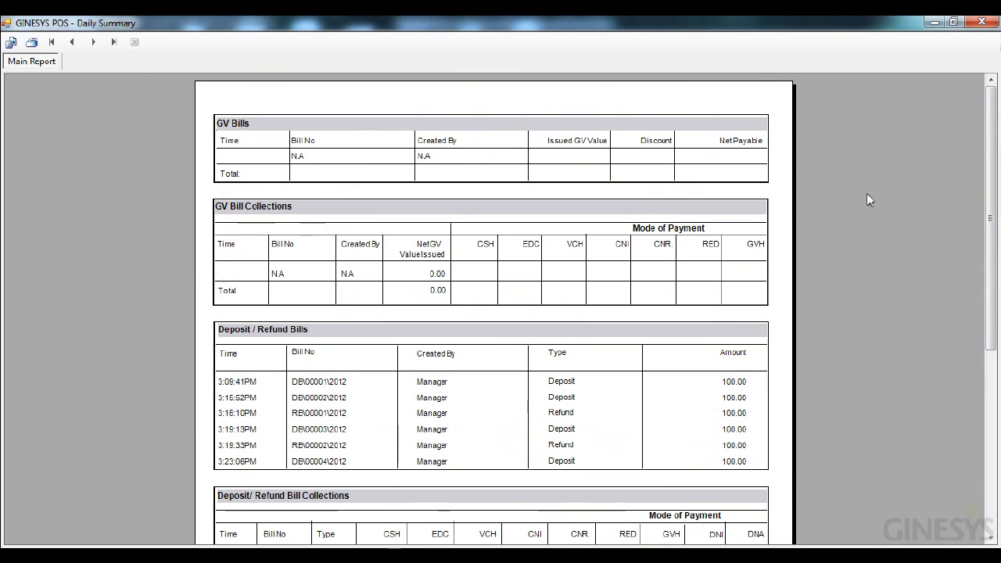
pyautogui.moveTo(995, 145); pyautogui.dragTo(995, 233)
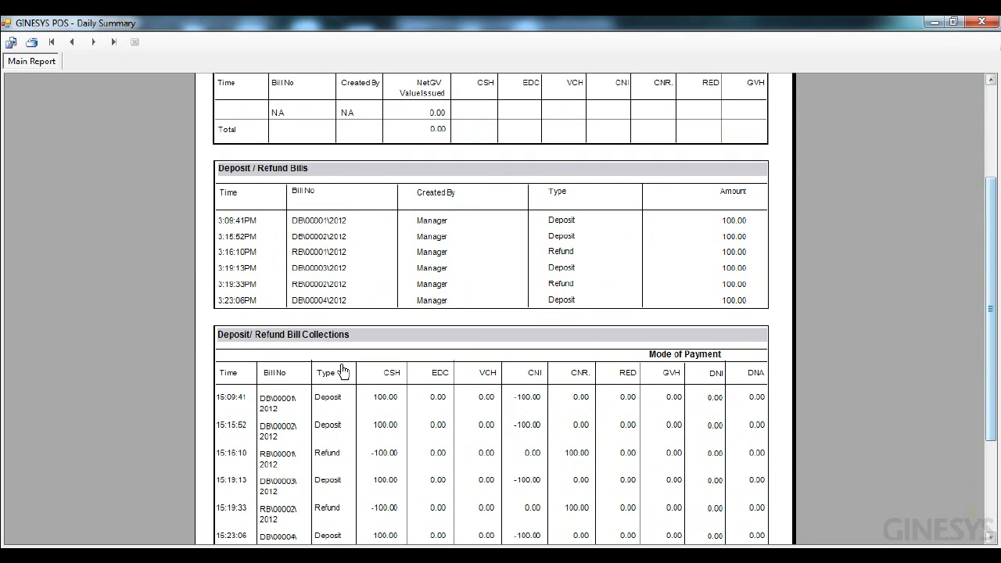
# - Page through the remaining Daily Summary pages to review credit notes, debit notes, void and hold bill sections
pyautogui.moveTo(991, 297); pyautogui.dragTo(992, 389)
pyautogui.click(94, 43)
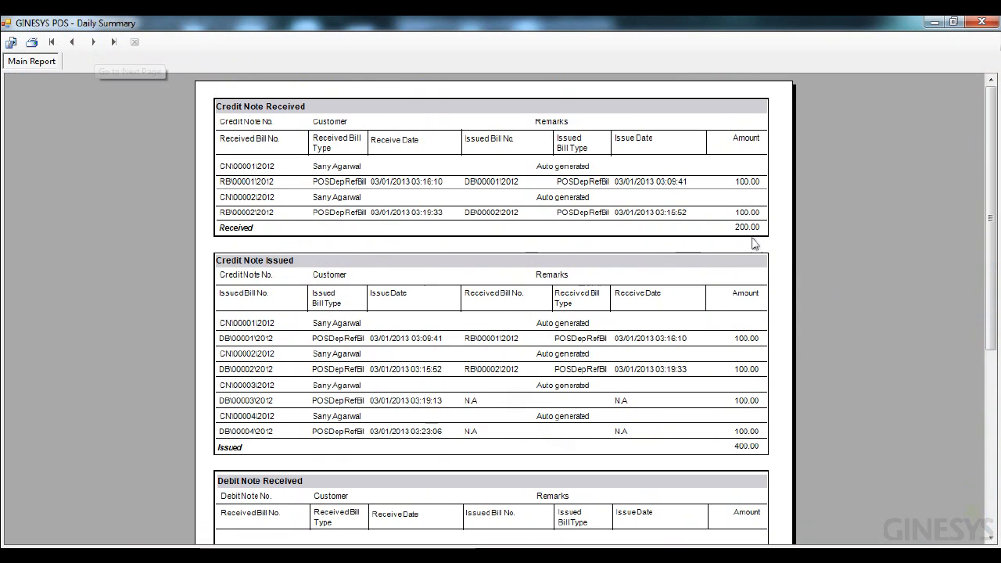
pyautogui.moveTo(993, 234); pyautogui.dragTo(992, 348)
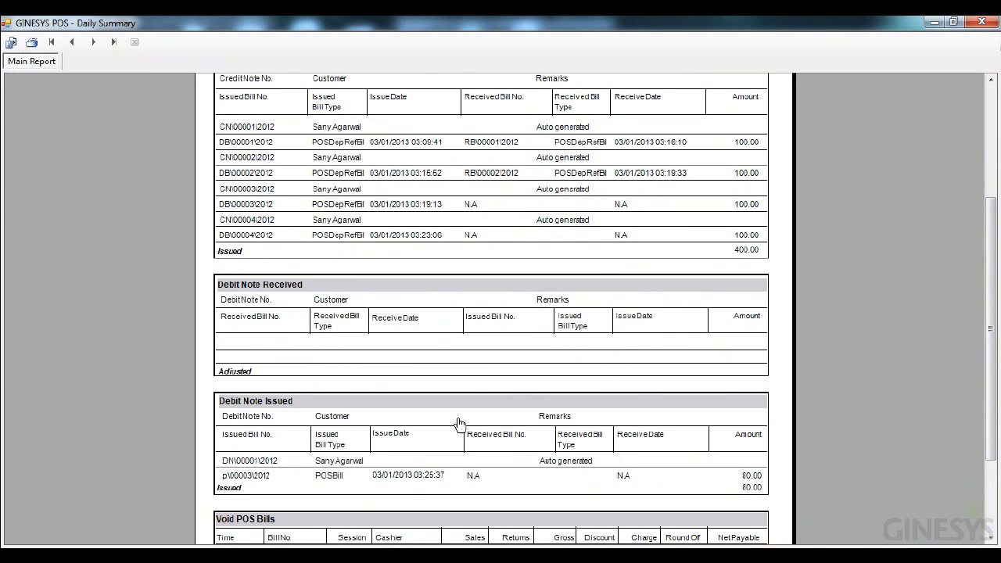
pyautogui.moveTo(984, 257); pyautogui.dragTo(983, 383)
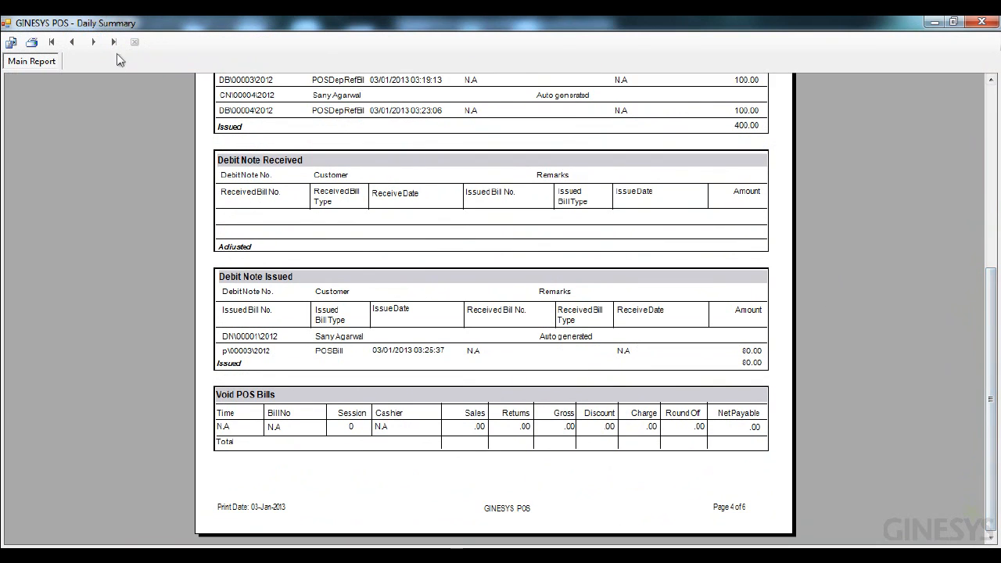
pyautogui.click(93, 42)
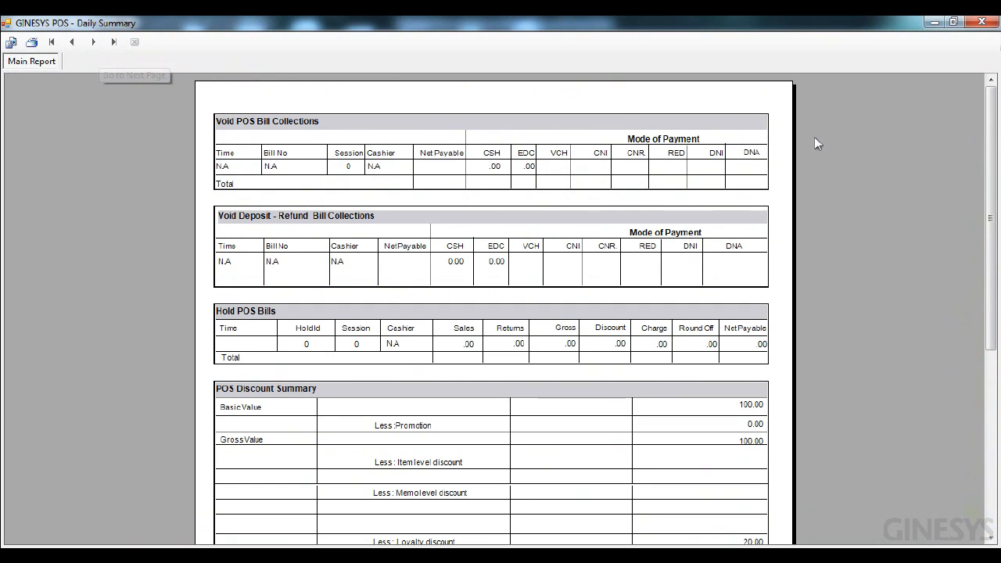
pyautogui.moveTo(993, 153); pyautogui.dragTo(977, 329)
pyautogui.click(93, 41)
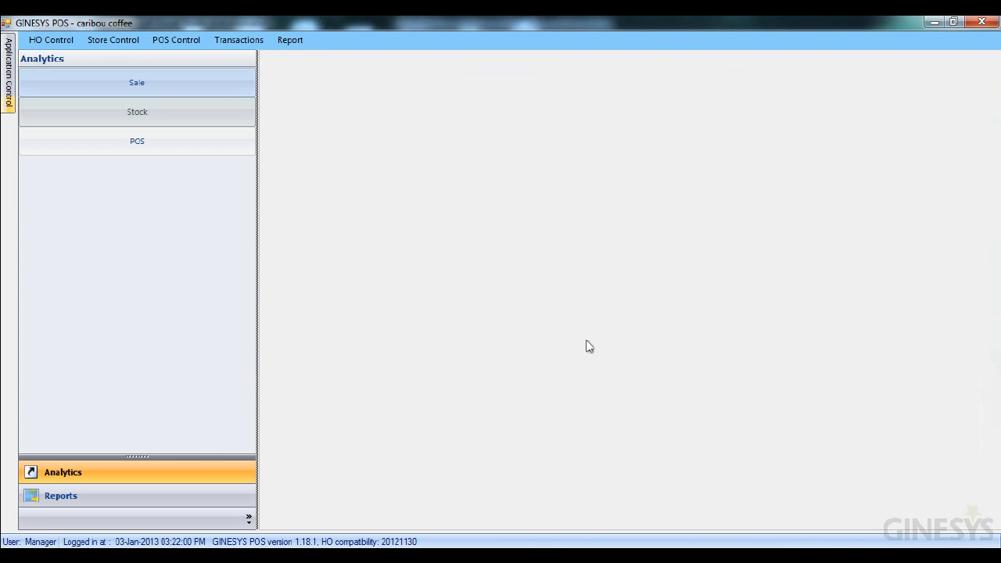
# - Add a new day settlement, save it and settle the date
pyautogui.click(239, 40)
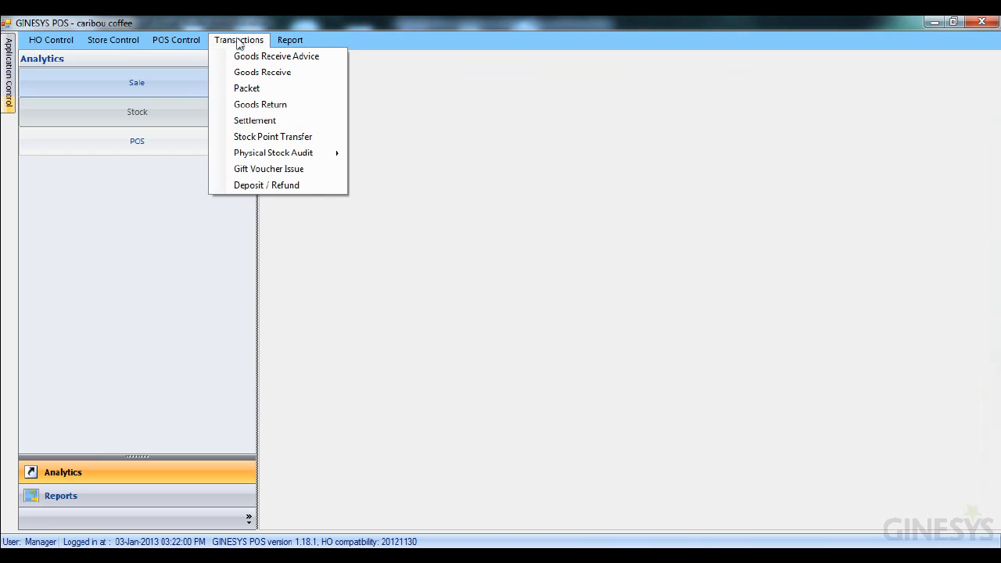
pyautogui.click(236, 121)
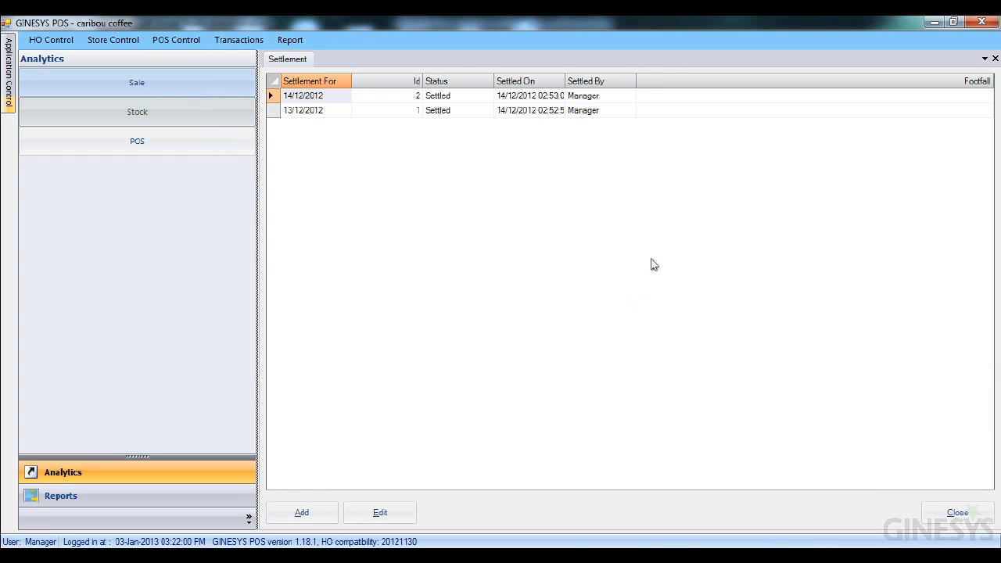
pyautogui.click(301, 513)
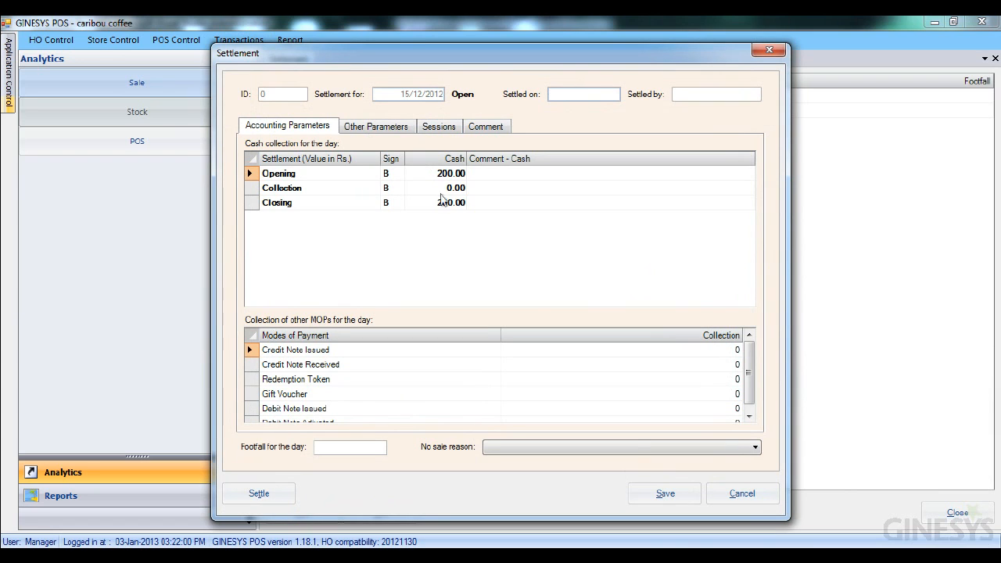
pyautogui.moveTo(749, 366); pyautogui.dragTo(752, 397)
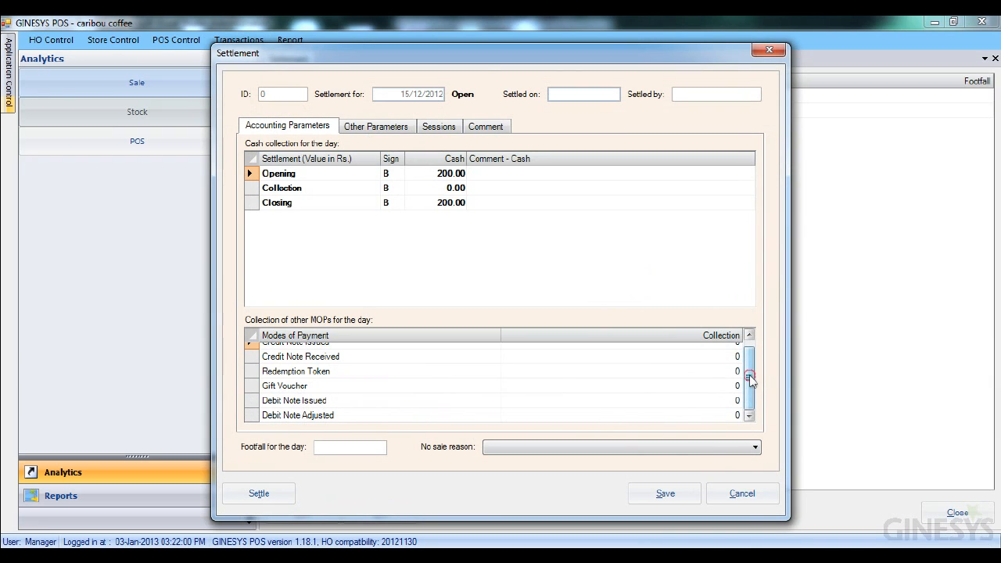
pyautogui.moveTo(751, 380); pyautogui.dragTo(751, 351)
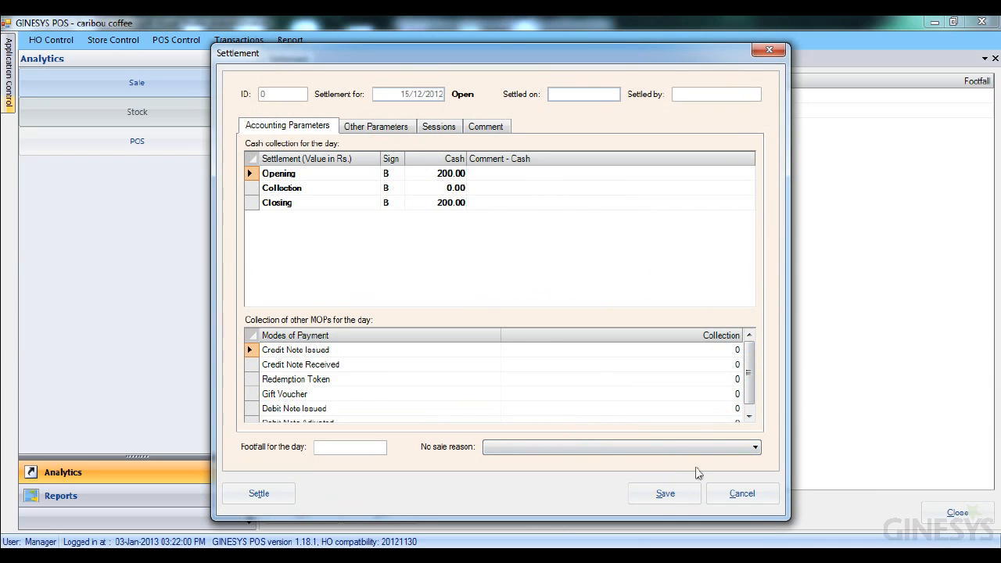
pyautogui.moveTo(749, 370); pyautogui.dragTo(747, 401)
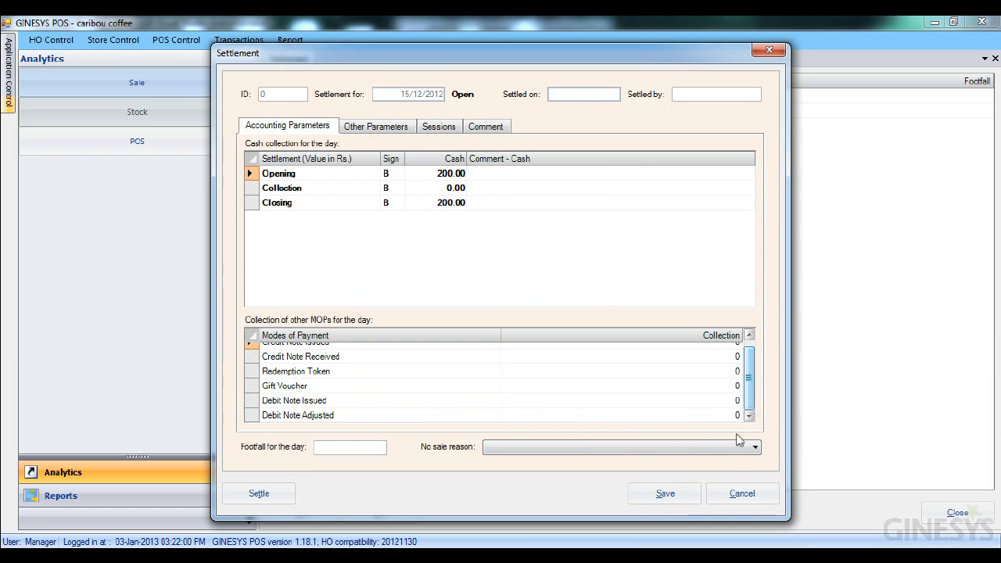
pyautogui.click(662, 499)
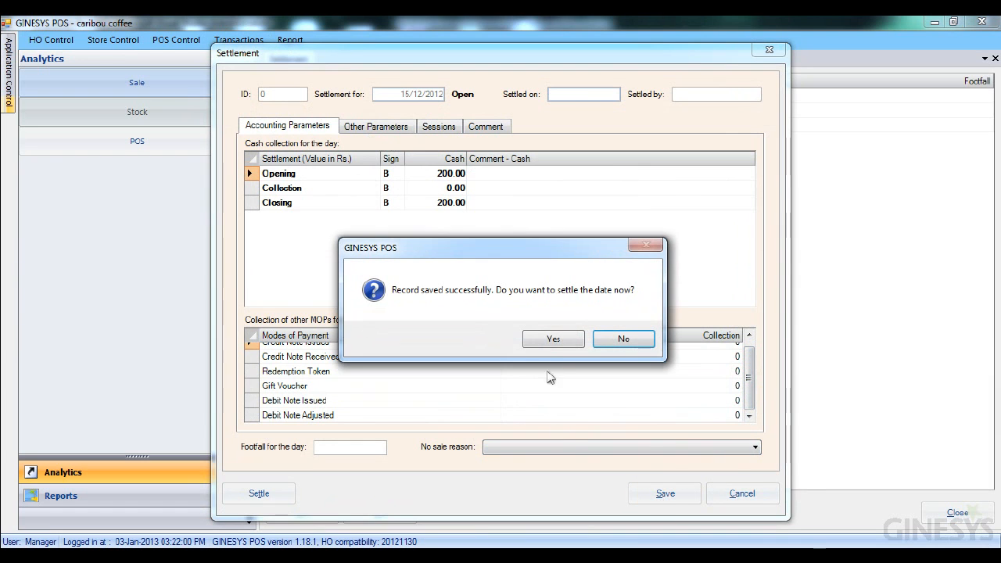
pyautogui.click(552, 340)
pyautogui.click(264, 499)
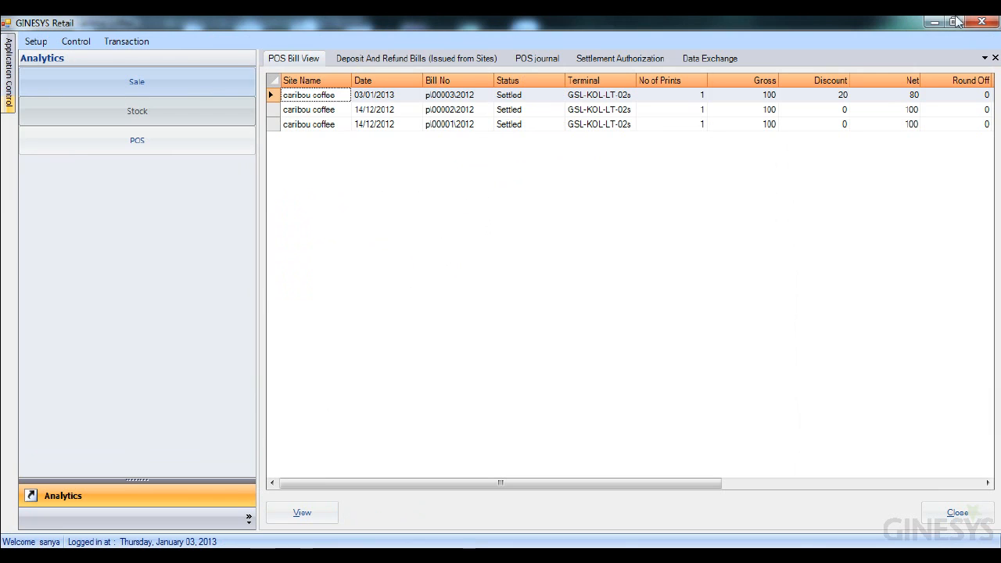
# - Review the Settlement Authorization and POS journal lists, then open the Deposit / Refund Bill View
pyautogui.click(630, 62)
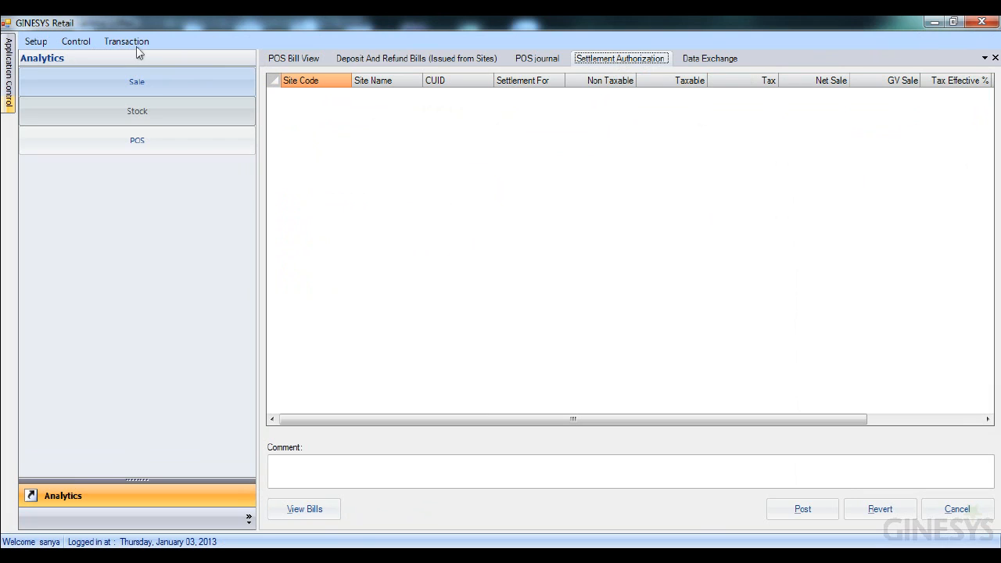
pyautogui.click(538, 59)
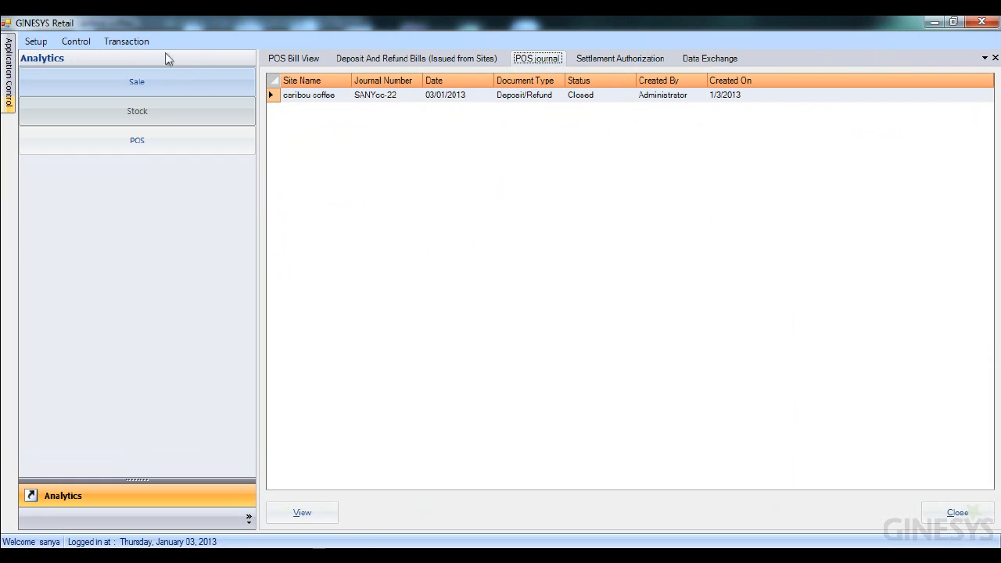
pyautogui.click(126, 41)
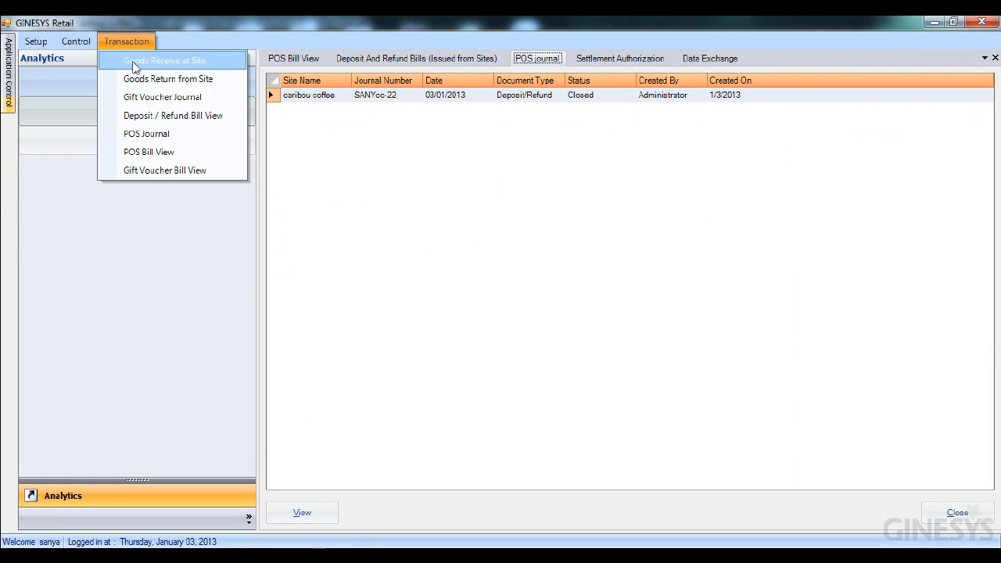
pyautogui.click(166, 137)
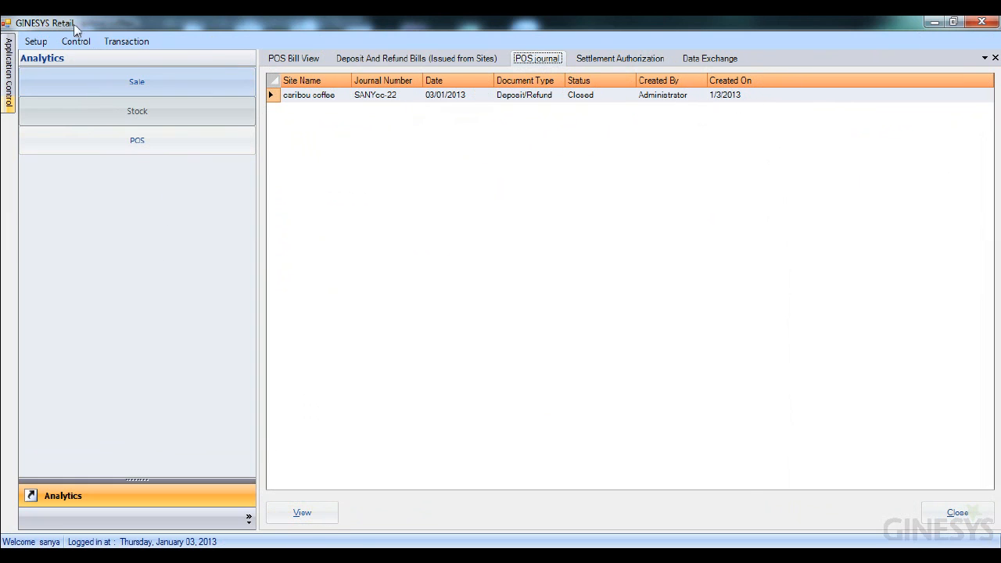
pyautogui.click(129, 45)
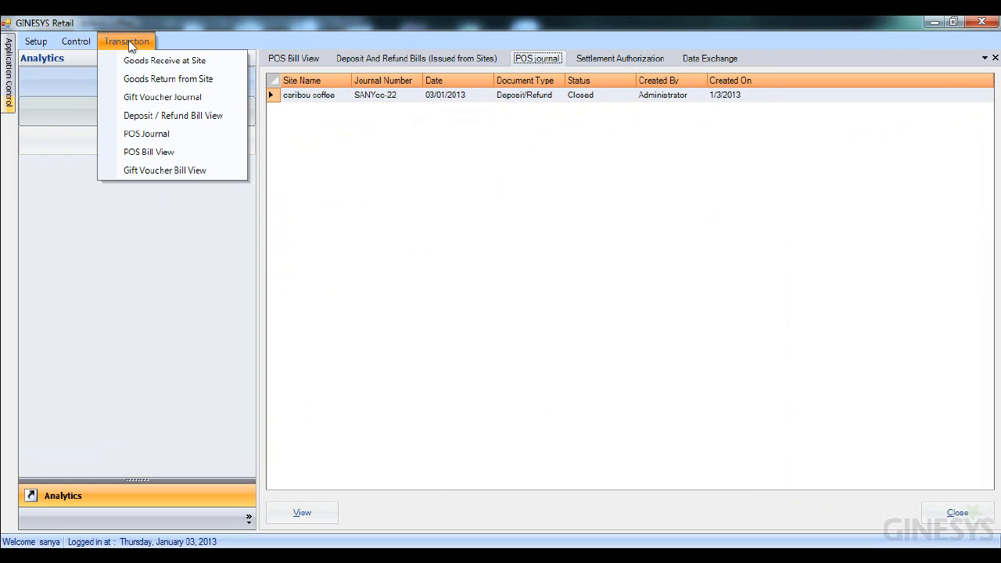
pyautogui.click(154, 120)
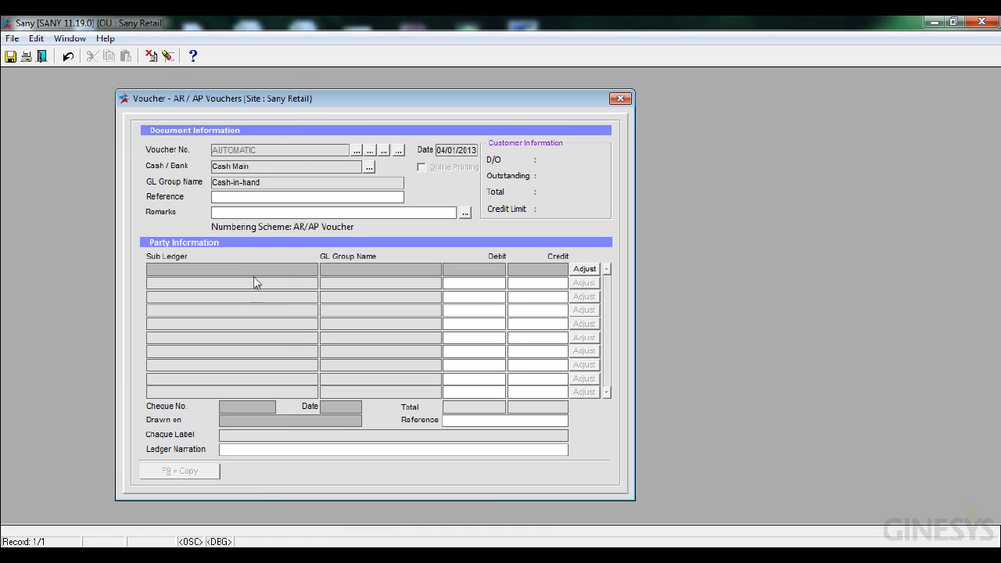
# - Start an AR/AP voucher for sub ledger Caribou Coffee with a credit of 100
pyautogui.click(164, 271)
pyautogui.press('F2')
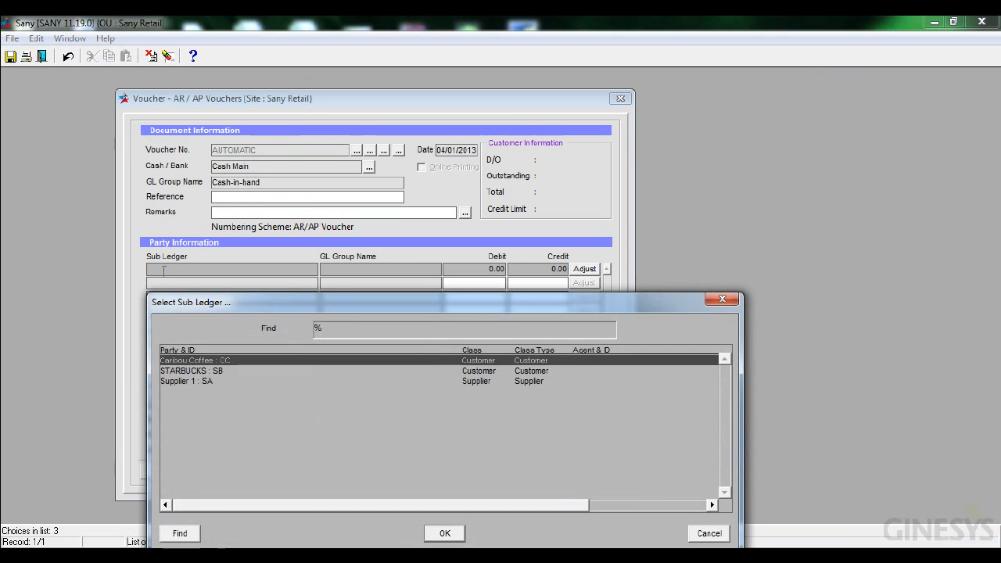
pyautogui.click(445, 533)
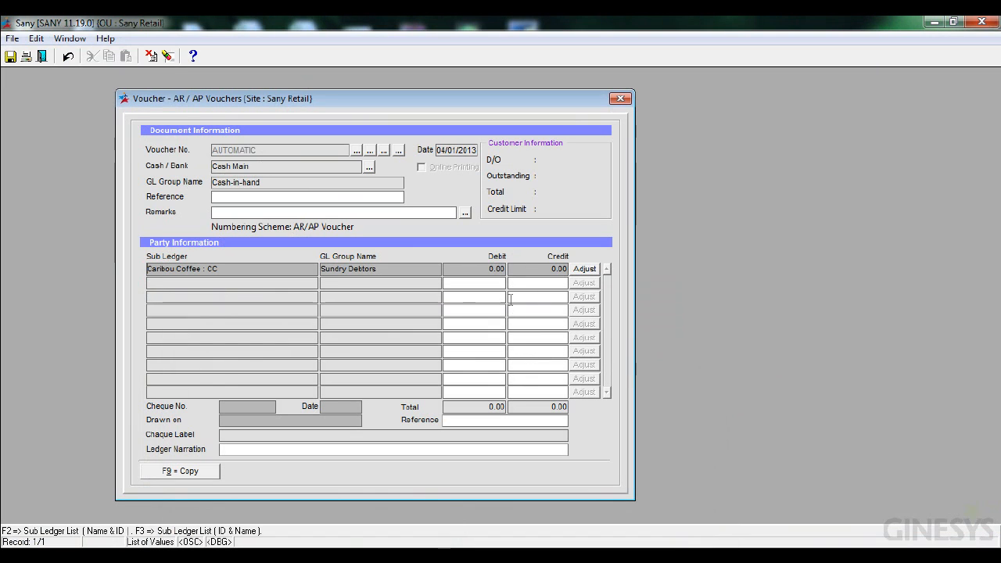
pyautogui.click(541, 269)
pyautogui.write('100')
pyautogui.click(591, 270)
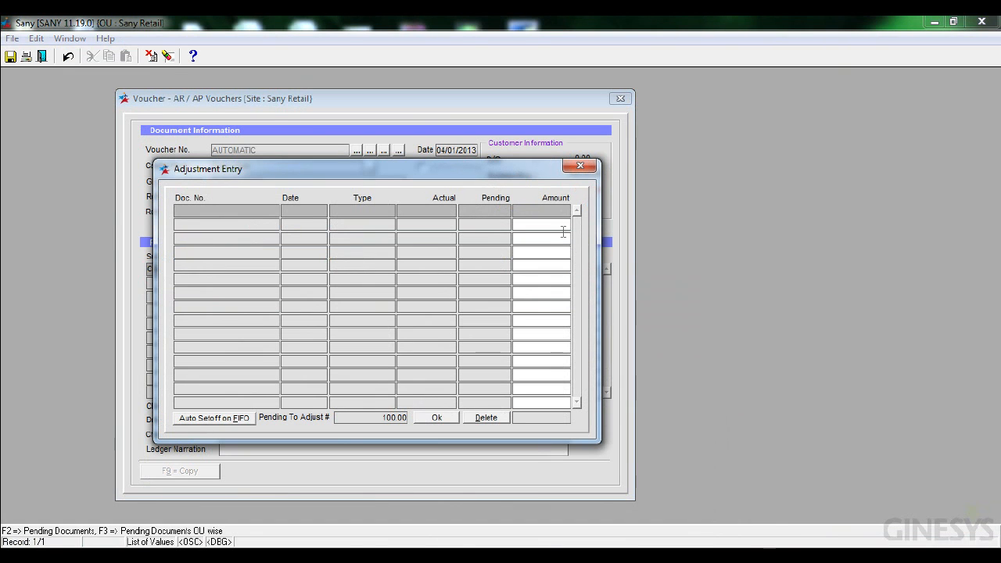
# - Adjust the credit against pending POS journal document SANYcc-23 and save the voucher
pyautogui.click(257, 209)
pyautogui.press('F2')
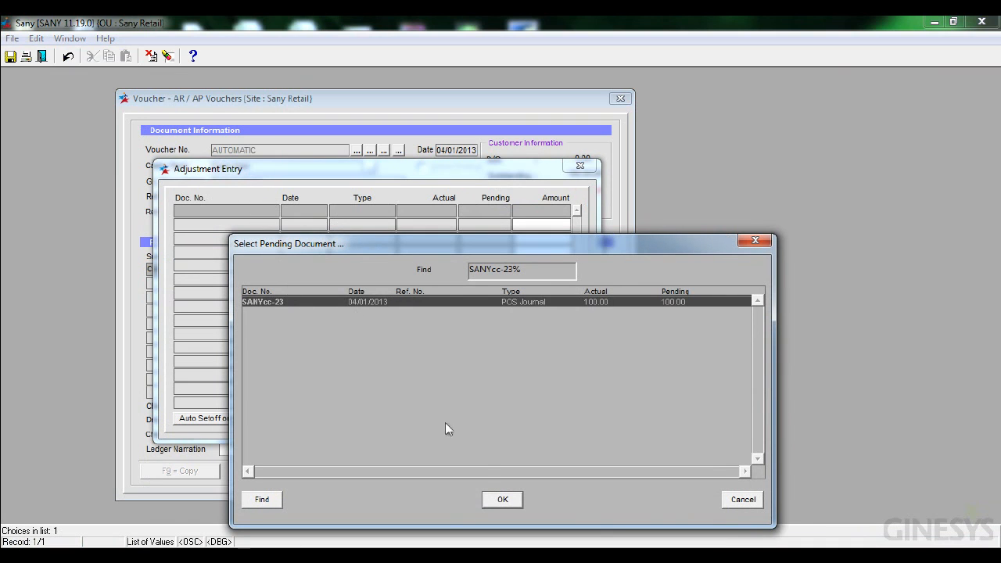
pyautogui.click(504, 501)
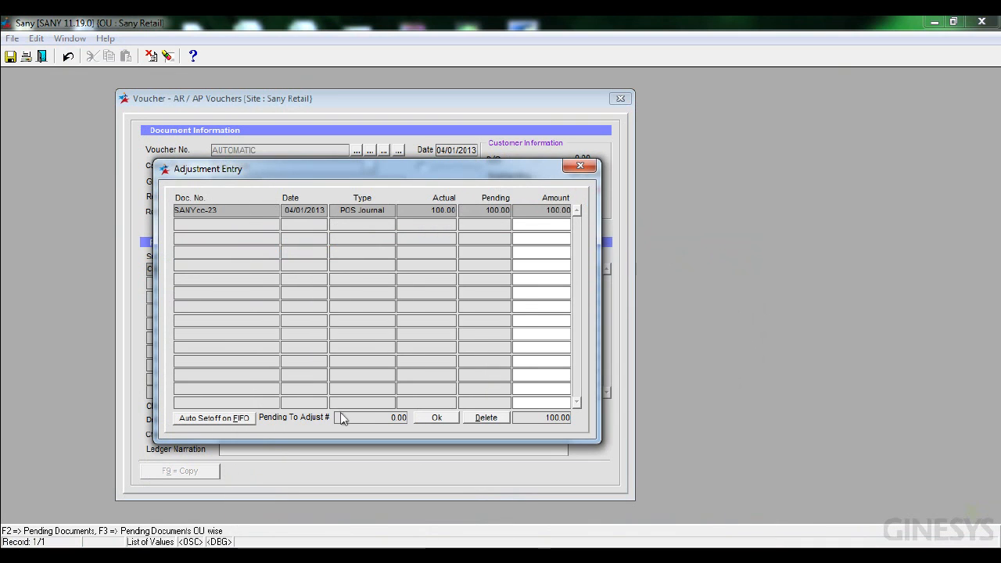
pyautogui.click(435, 418)
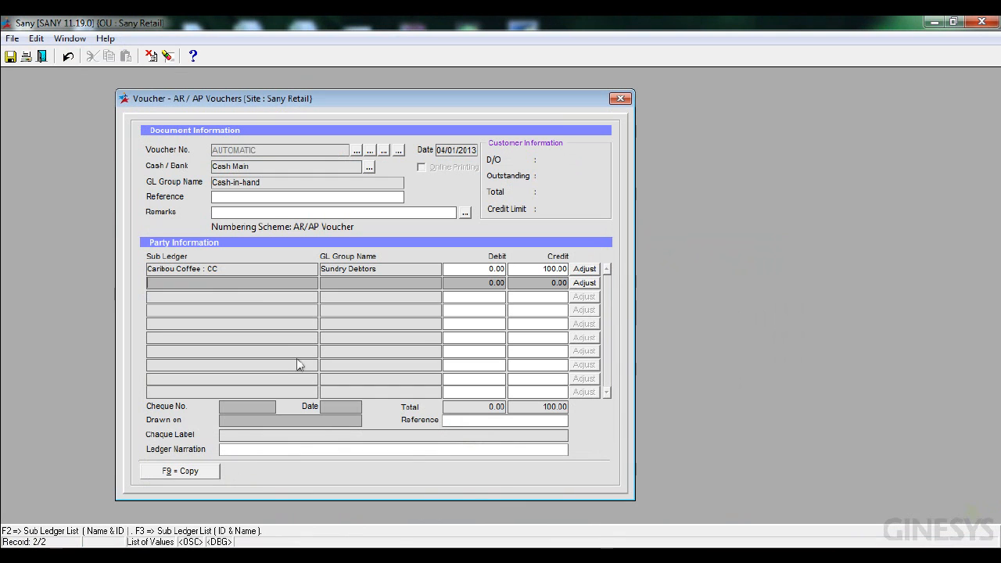
pyautogui.click(16, 62)
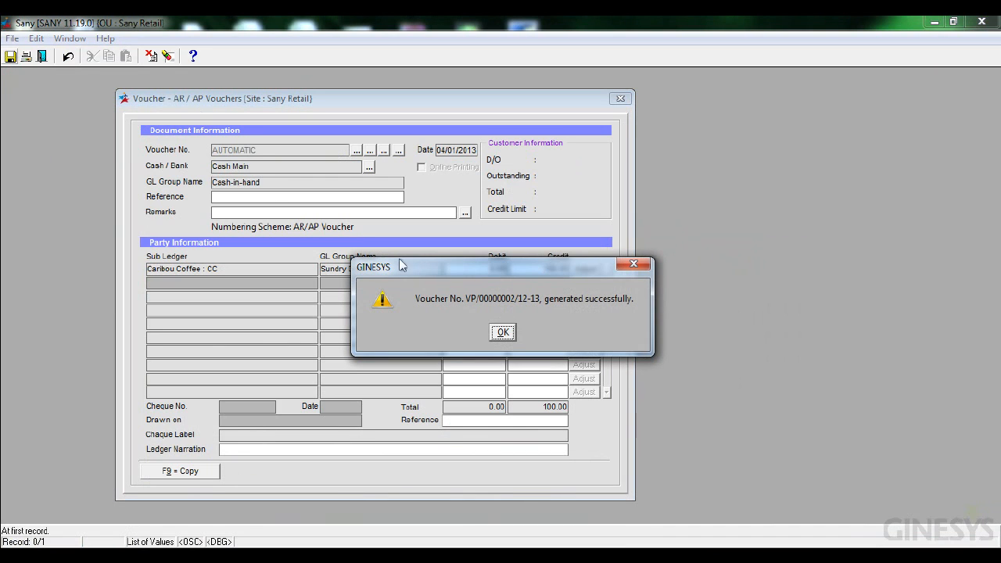
pyautogui.click(503, 333)
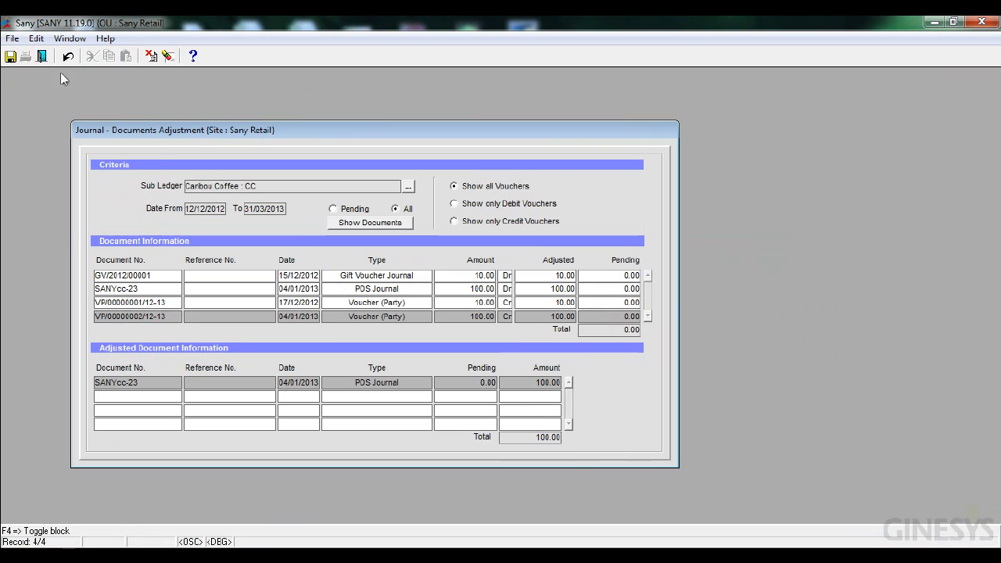
# - Close the adjustment form and open the Sub Ledger summary report from the Finance register
pyautogui.click(41, 58)
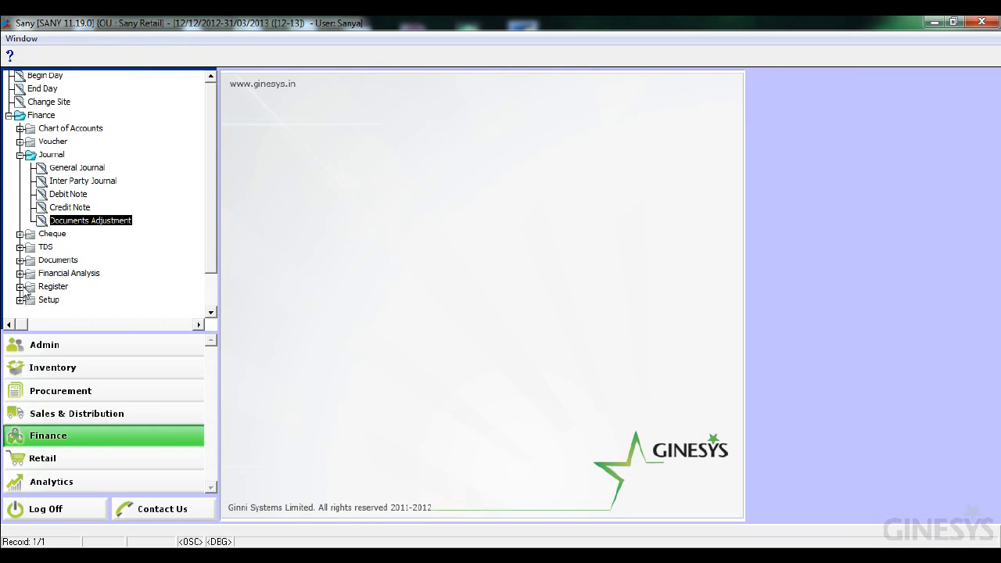
pyautogui.click(21, 287)
pyautogui.click(209, 312)
pyautogui.click(209, 312)
pyautogui.click(210, 312)
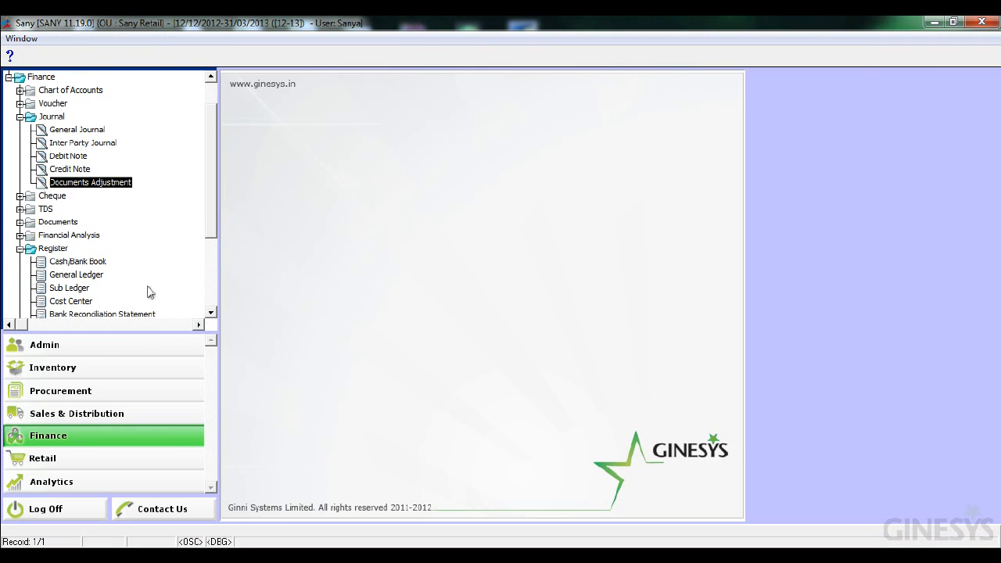
pyautogui.click(98, 279)
pyautogui.doubleClick(96, 276)
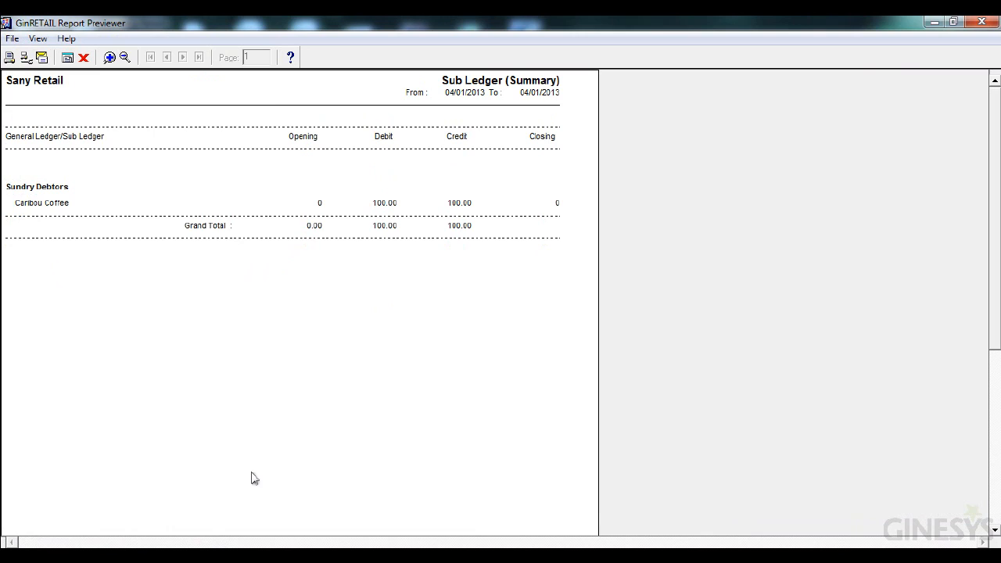
pyautogui.moveTo(251, 472)
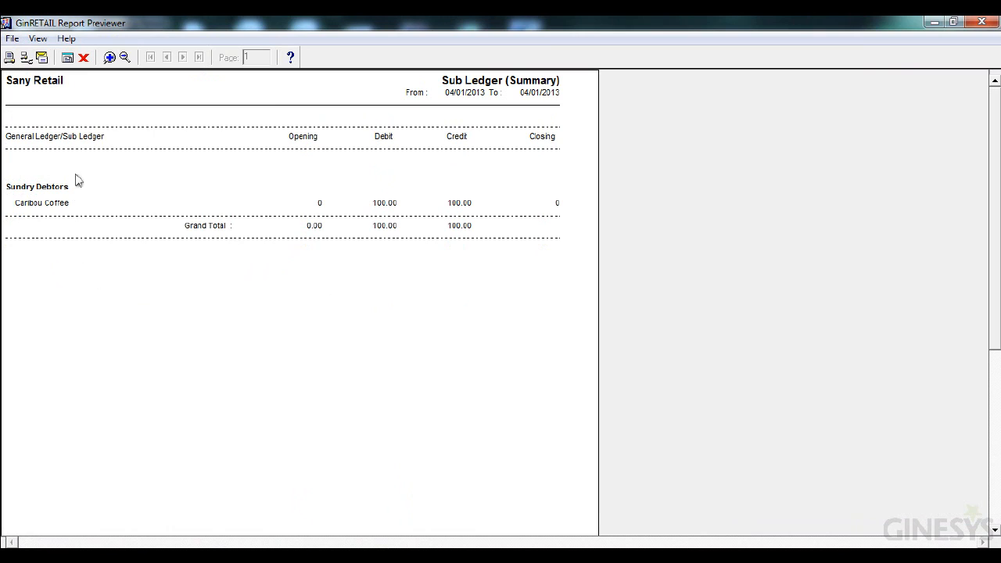